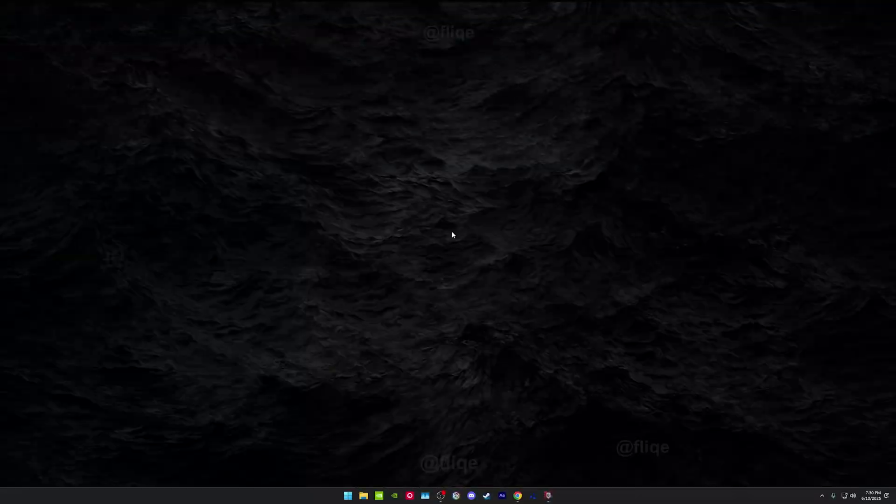
Search Windows for "game mode" and open the Game Mode settings
left_click(347, 495)
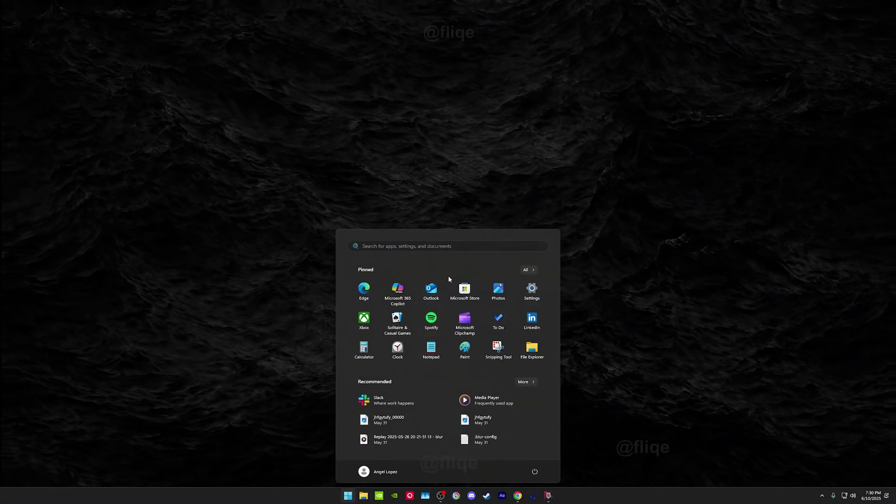
type("game mode")
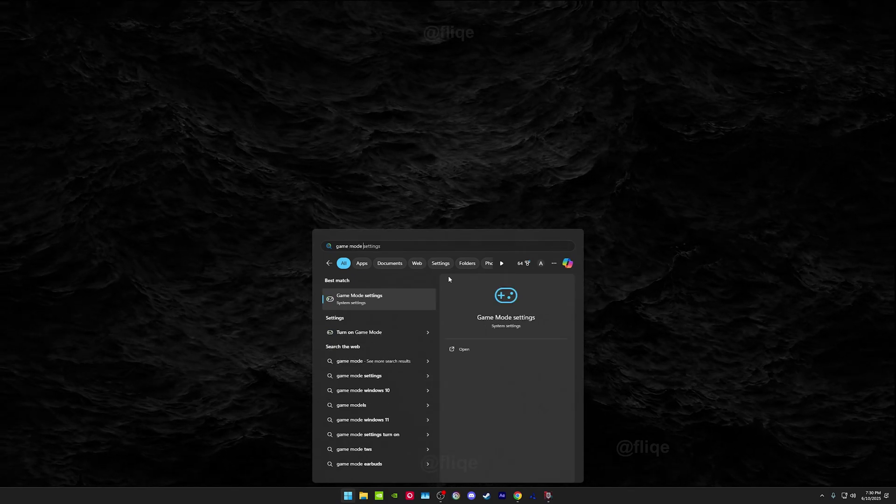
left_click(392, 298)
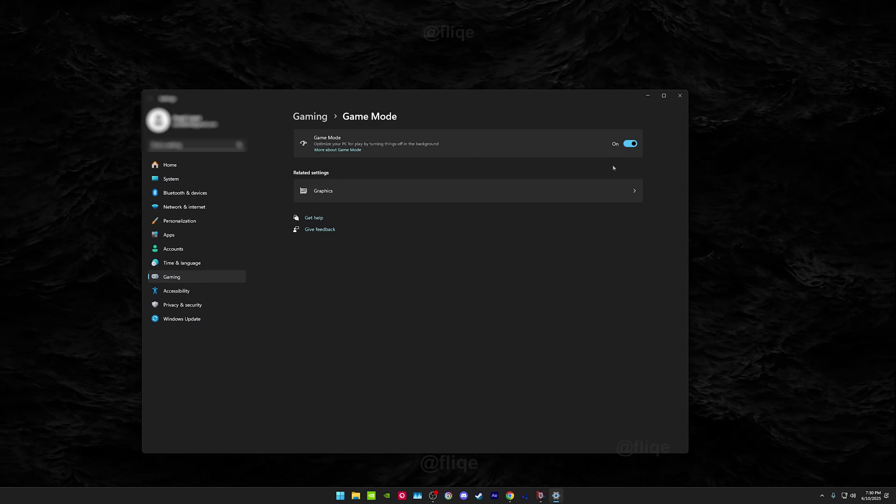
Review the display Graphics settings and custom app list, cancel adding a desktop app, and close the Settings window
left_click(419, 192)
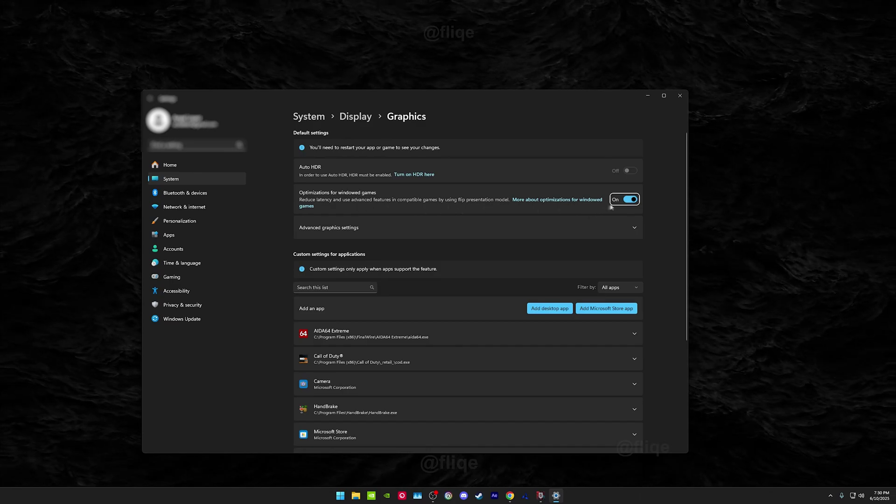
scroll(659, 228, "down", 2)
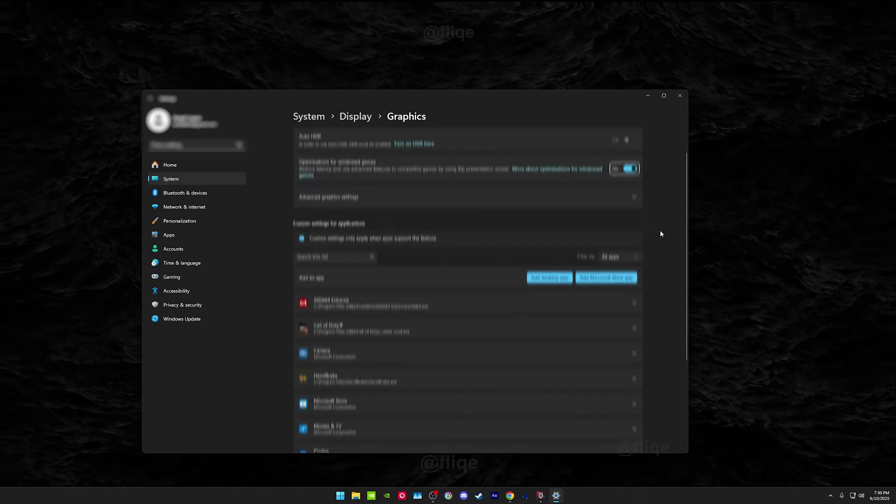
left_click(552, 260)
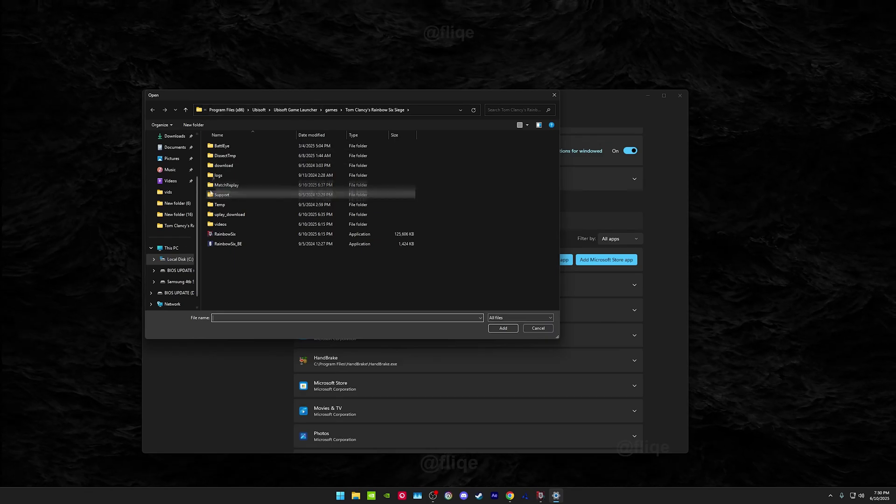
left_click(554, 95)
scroll(664, 235, "down", 5)
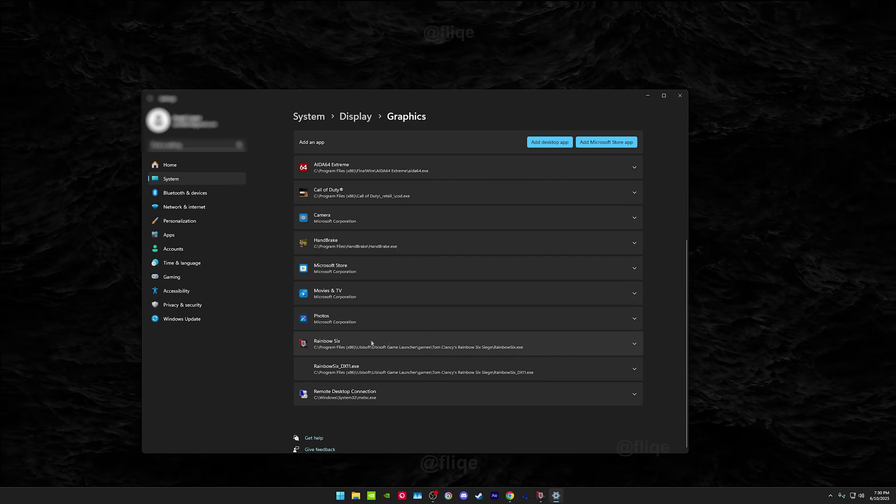
left_click(680, 96)
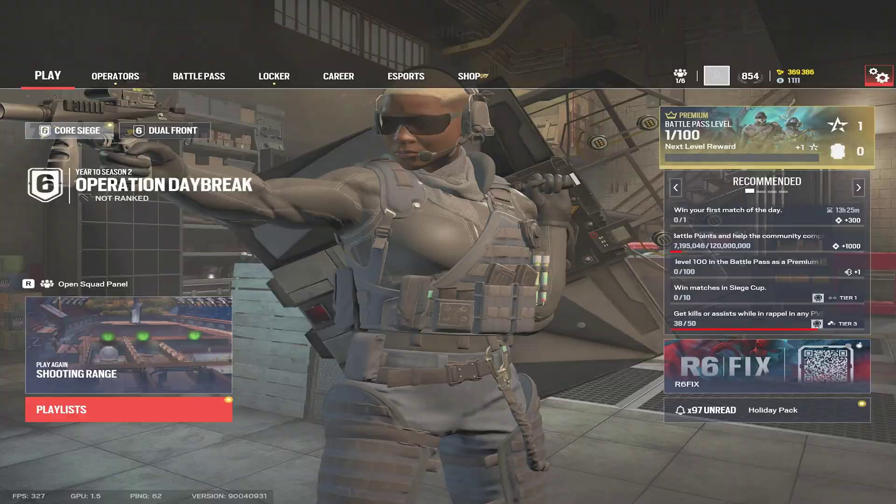
Open the Rainbow Six Siege options and examine the General settings down to Tinnitus SFX
key("Escape")
key("Return")
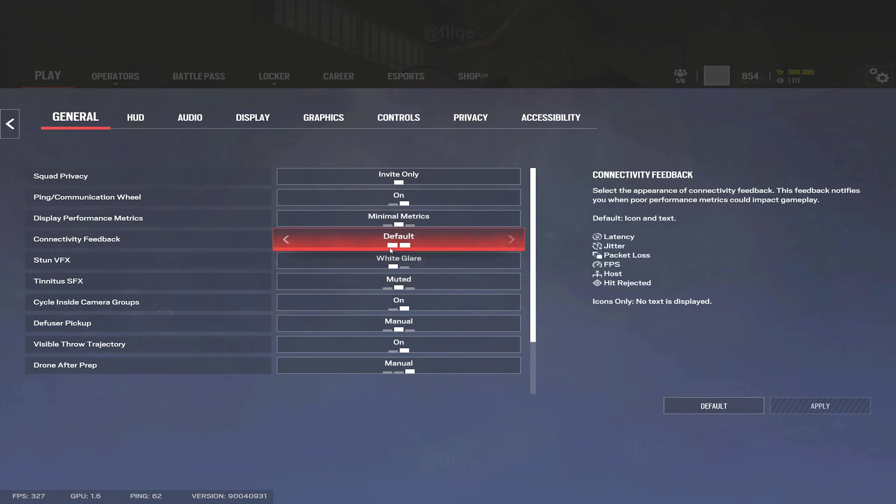
scroll(537, 248, "down", 1)
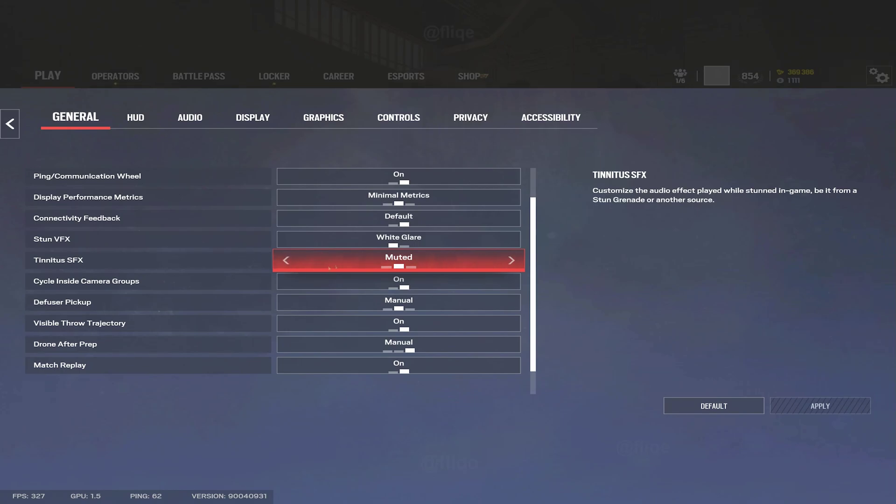
Try the other Tinnitus SFX options, return it to Muted, and review the remaining General settings
left_click(284, 260)
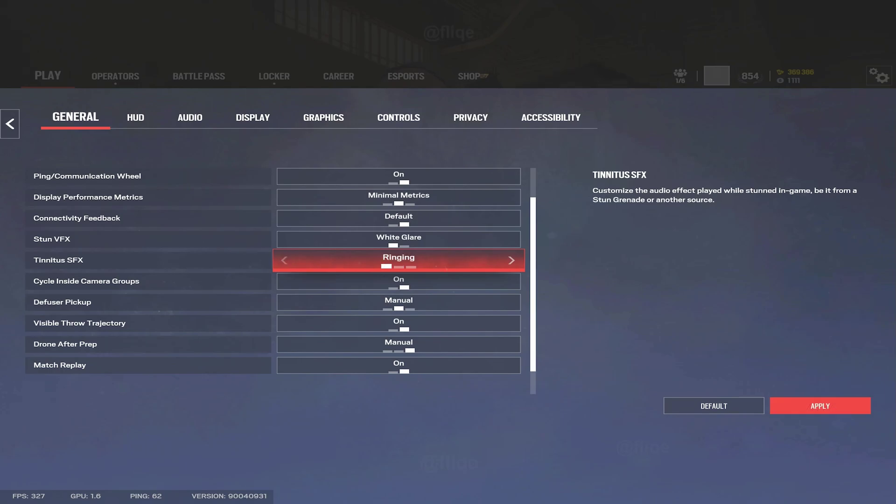
left_click(511, 260)
left_click(512, 260)
left_click(284, 260)
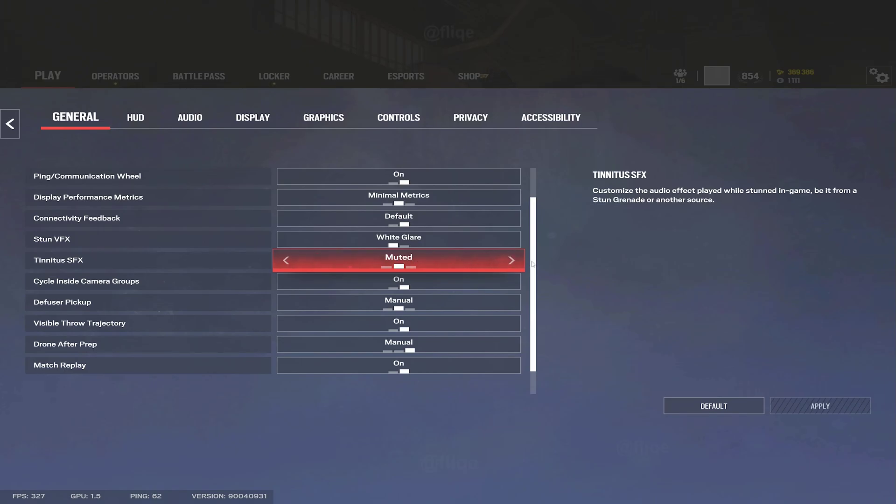
scroll(398, 263, "down", 1)
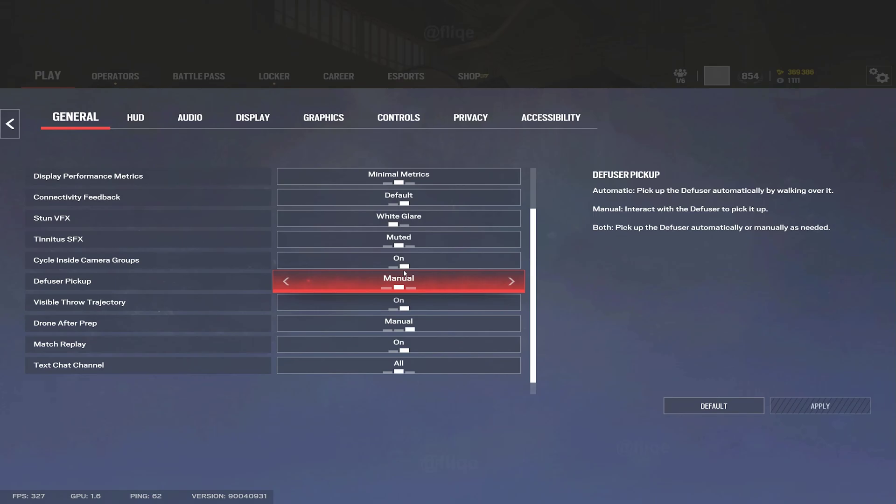
scroll(492, 287, "down", 1)
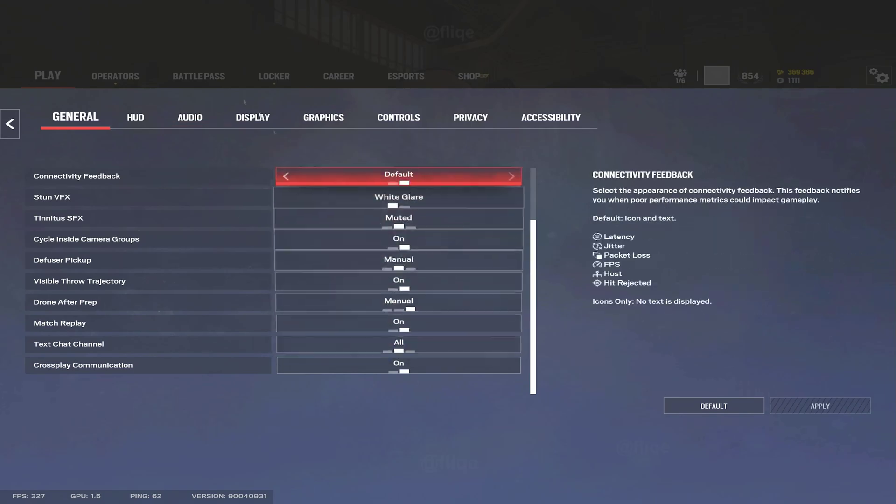
Open the HUD settings and examine the preset, compass, equipment and player status options
left_click(135, 117)
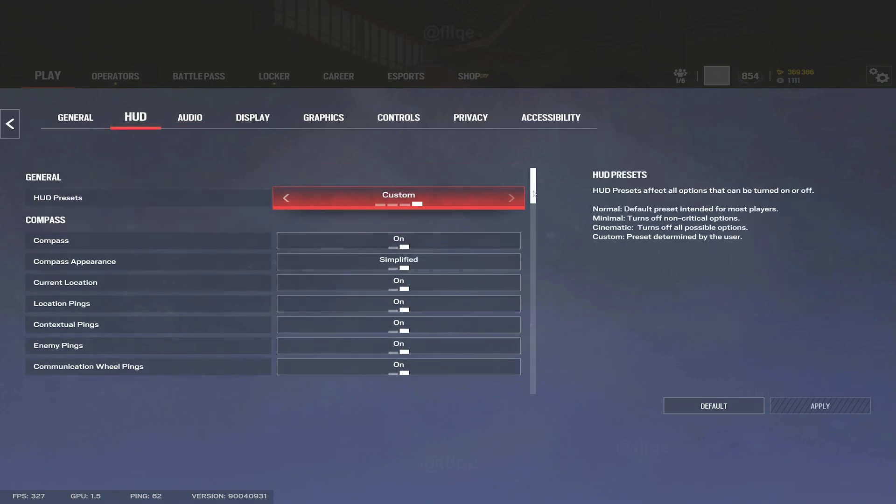
left_click_drag(533, 193, 535, 200)
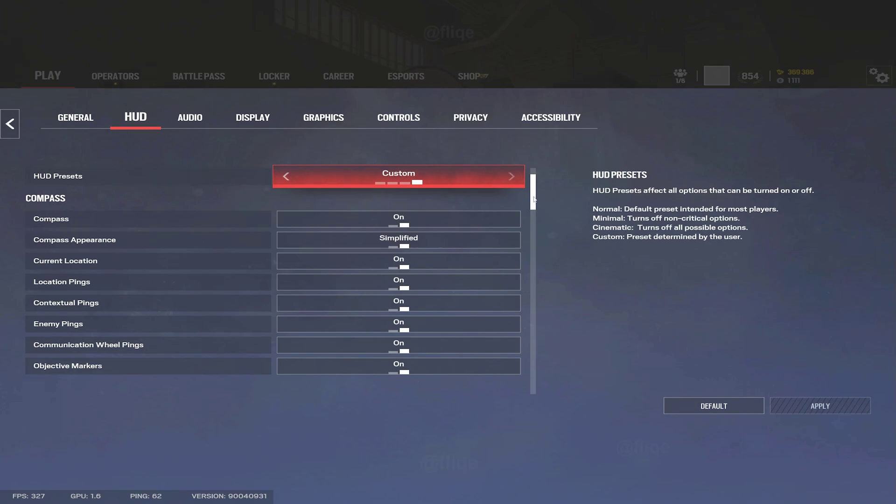
mouse_move(534, 199)
left_mouse_down()
mouse_move(540, 189)
mouse_move(522, 251)
mouse_move(521, 175)
left_mouse_up()
key("Down")
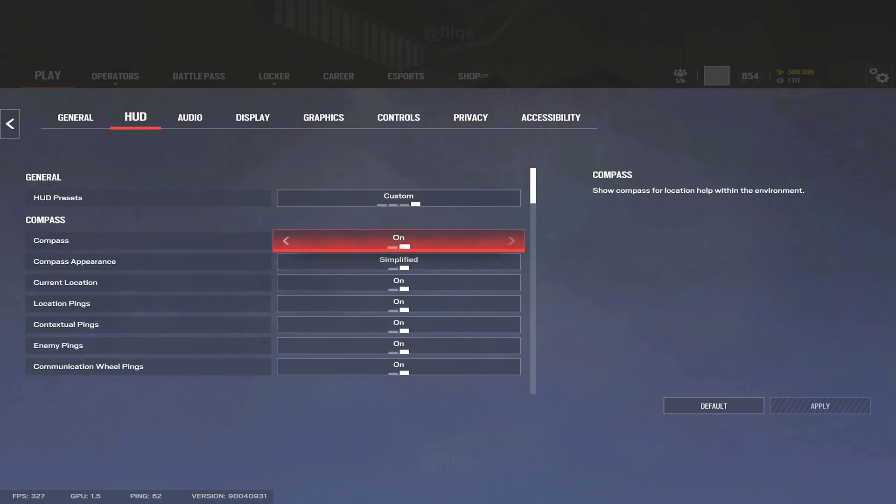
key("Down")
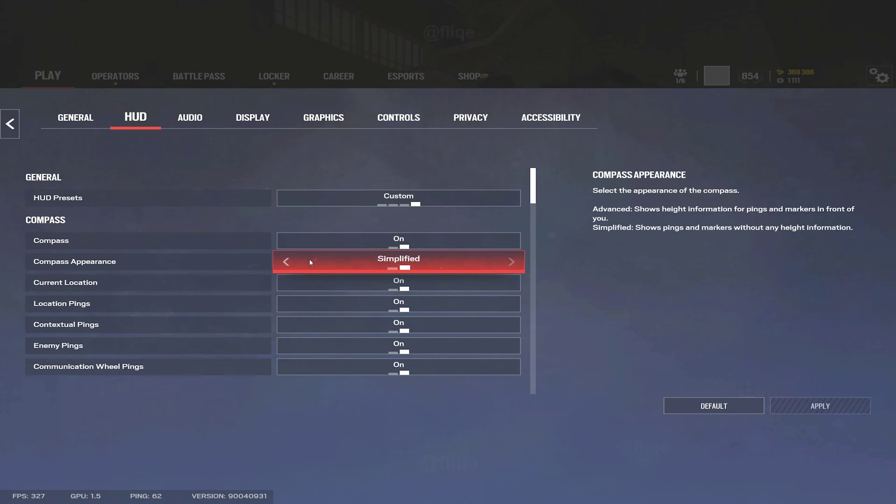
key("Down")
key("Down")
key("Down")
key("Down")
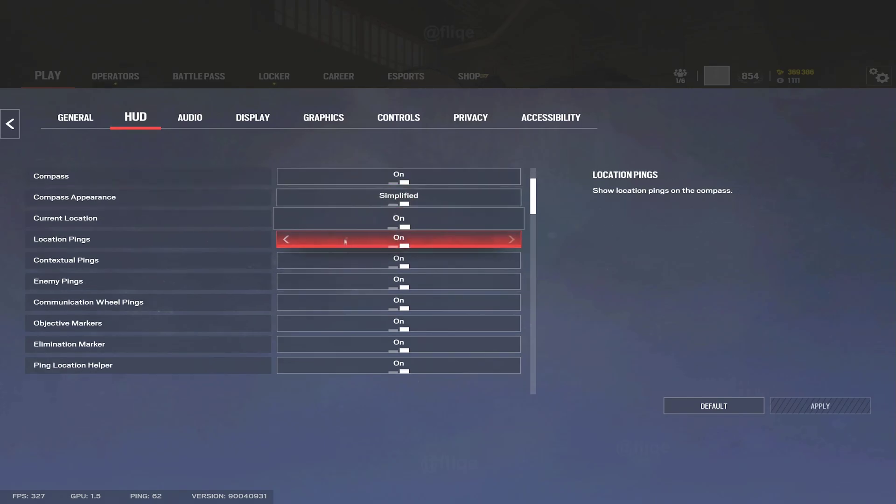
scroll(346, 247, "down", 2)
scroll(329, 278, "down", 5)
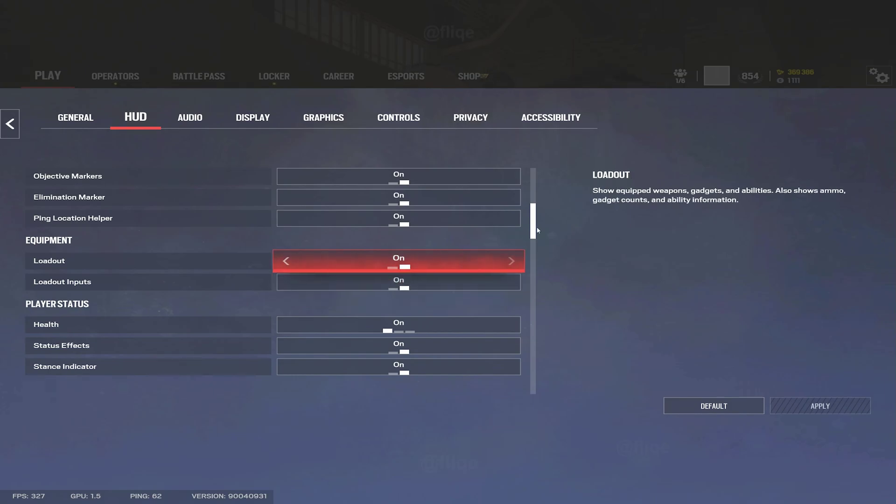
left_click_drag(536, 229, 534, 249)
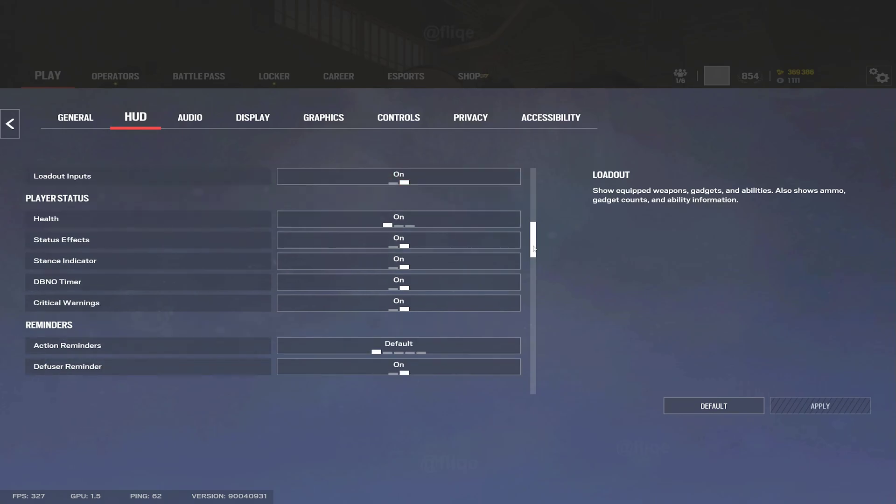
Try the alternative Health display options, including Off, and set Health back to On under Player Status
left_click(399, 226)
left_click(386, 225)
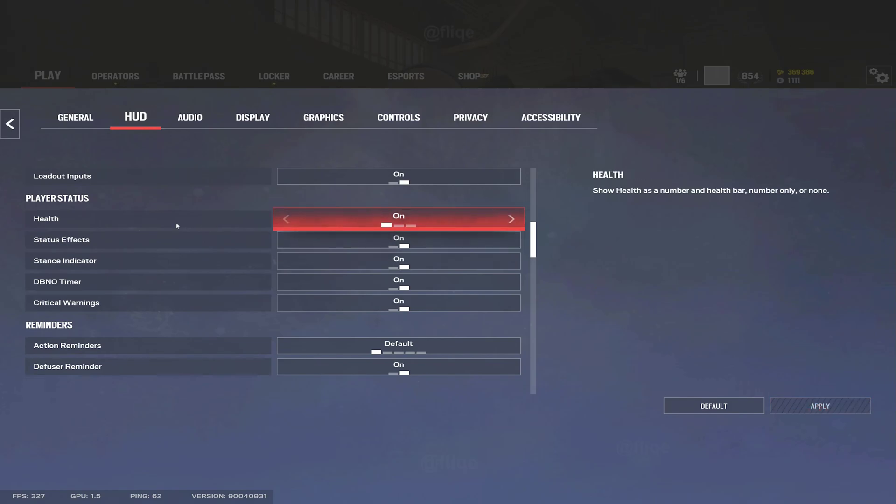
left_click(411, 226)
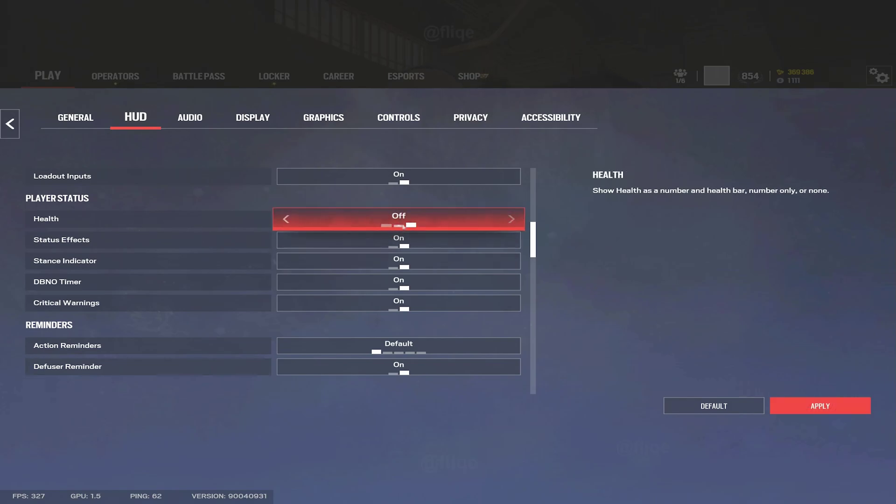
left_click(399, 225)
left_click(385, 225)
Examine the rest of the HUD settings, from Reminders and Reticle through Environment, Match Information and Other
left_click_drag(532, 243, 533, 265)
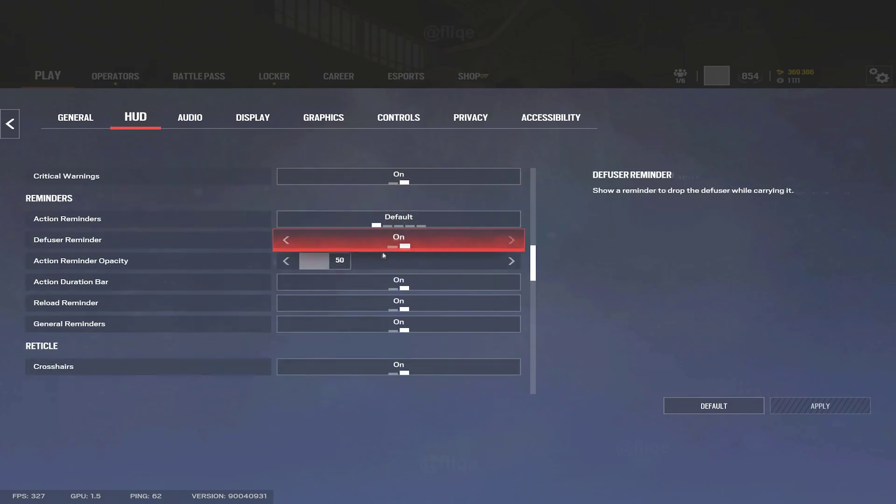
scroll(298, 250, "down", 3)
scroll(298, 252, "down", 7)
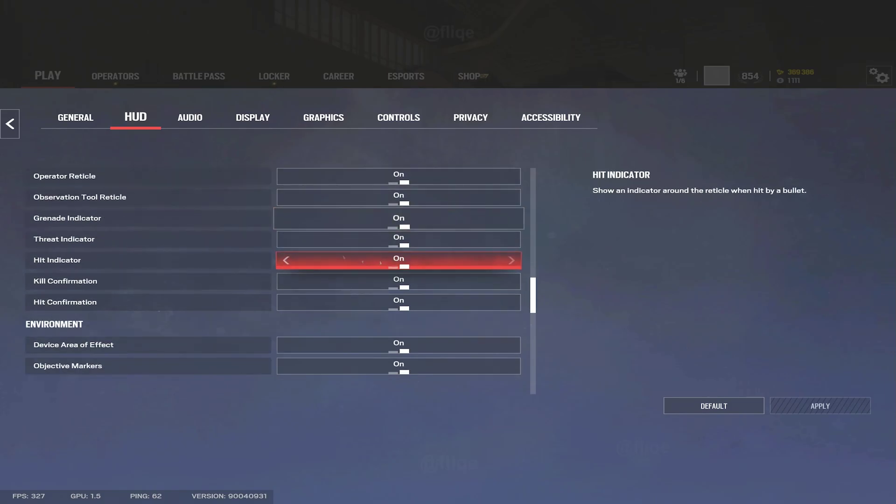
left_click_drag(534, 296, 535, 305)
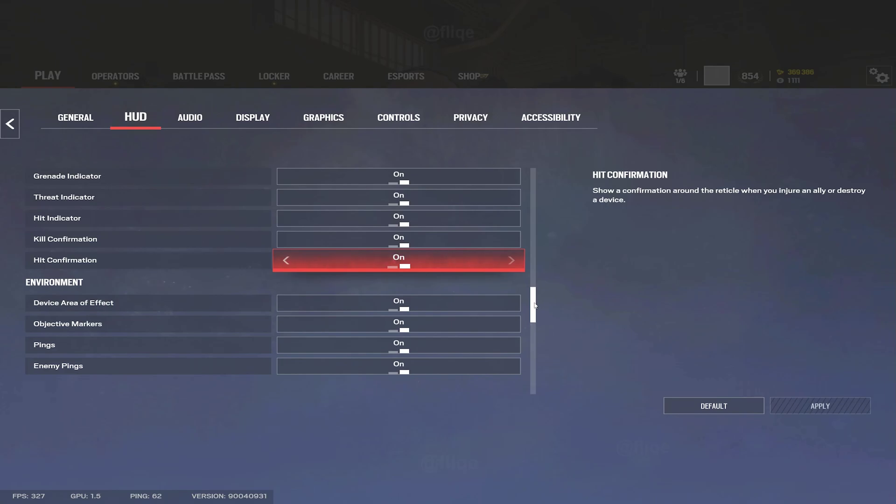
scroll(534, 307, "down", 3)
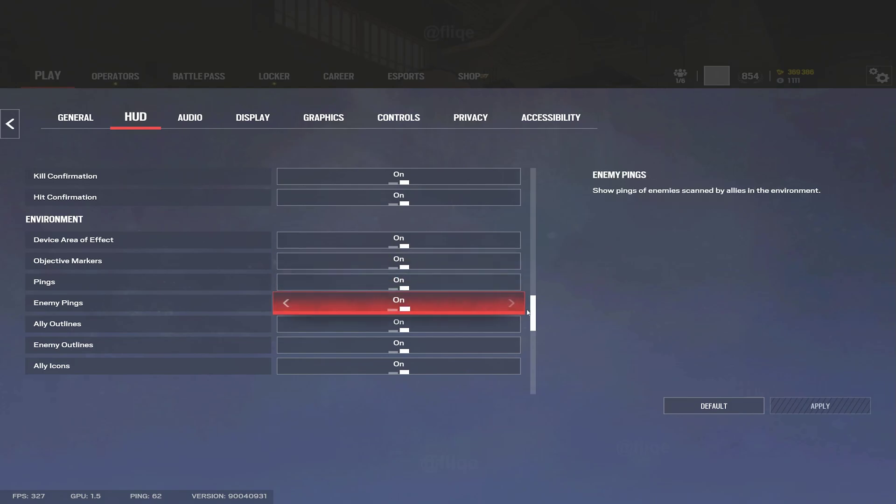
scroll(534, 327, "down", 5)
scroll(534, 337, "down", 1)
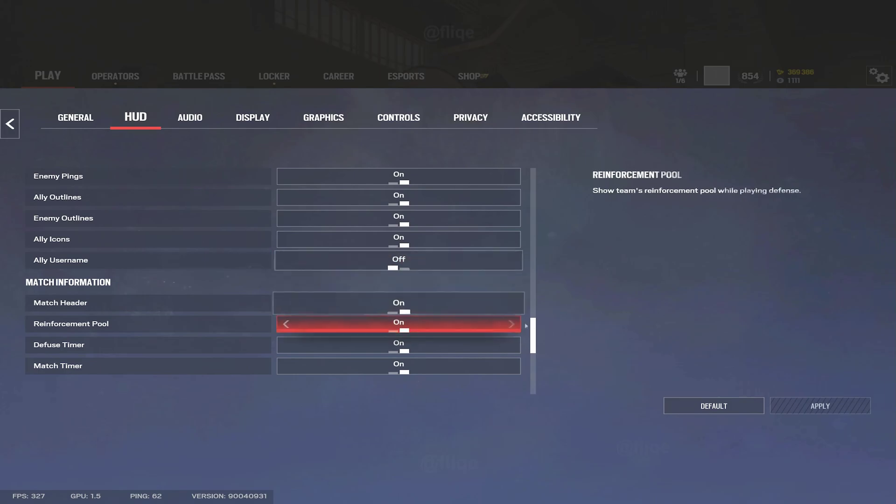
scroll(363, 321, "down", 3)
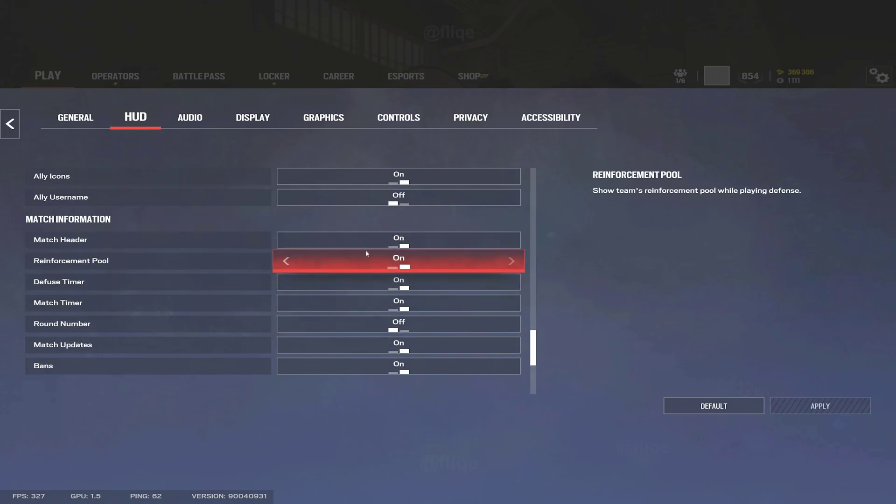
scroll(346, 260, "down", 1)
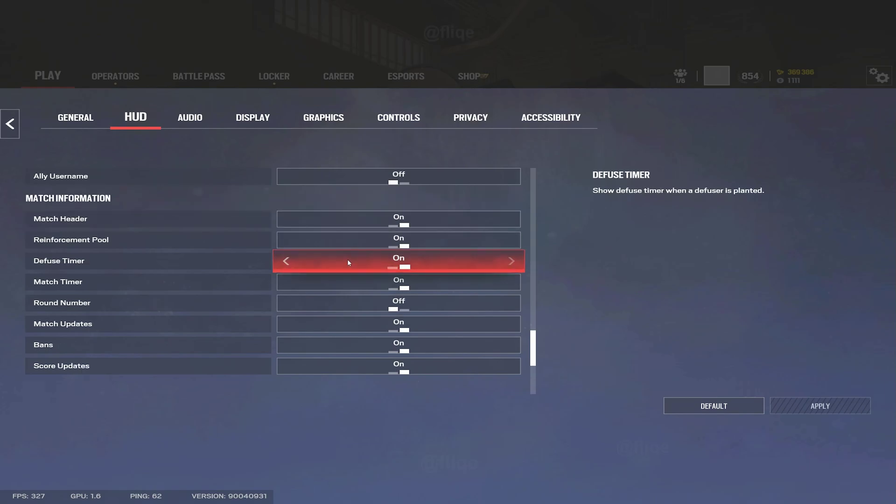
scroll(346, 262, "down", 5)
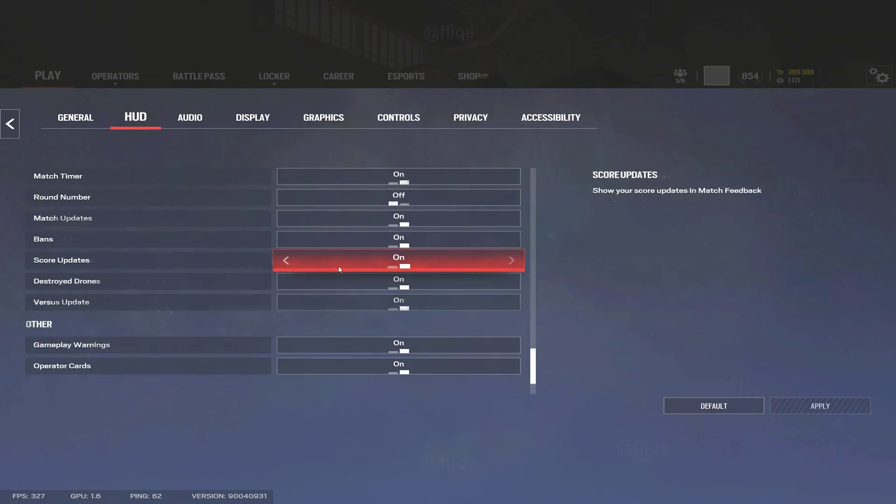
scroll(341, 268, "down", 2)
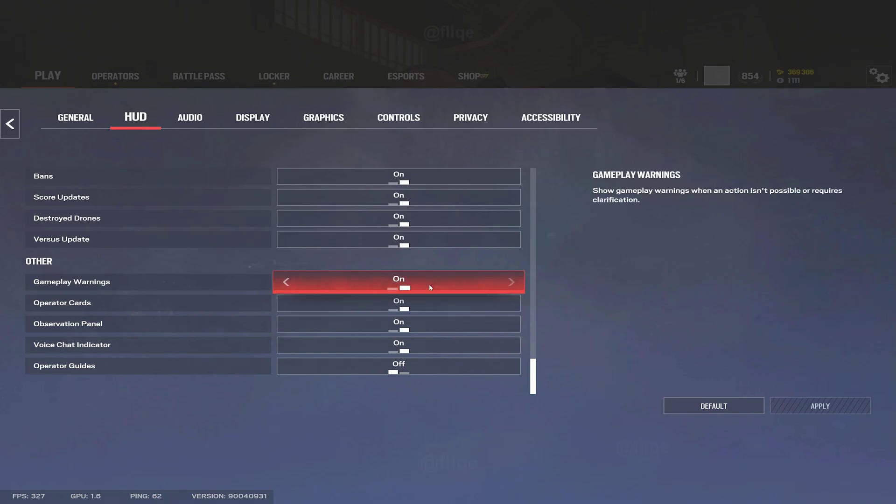
In the Audio settings, try Night Mode for Dynamic Range and return it to Hi-Fi
left_click(200, 121)
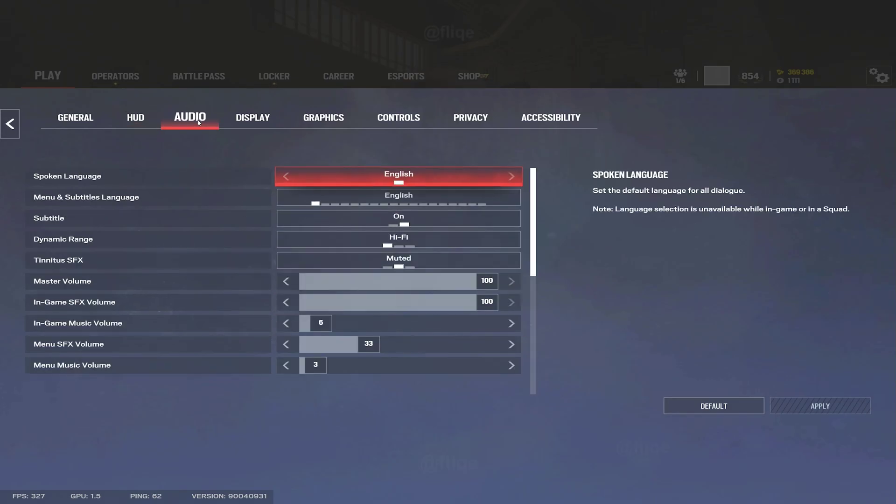
left_click(410, 246)
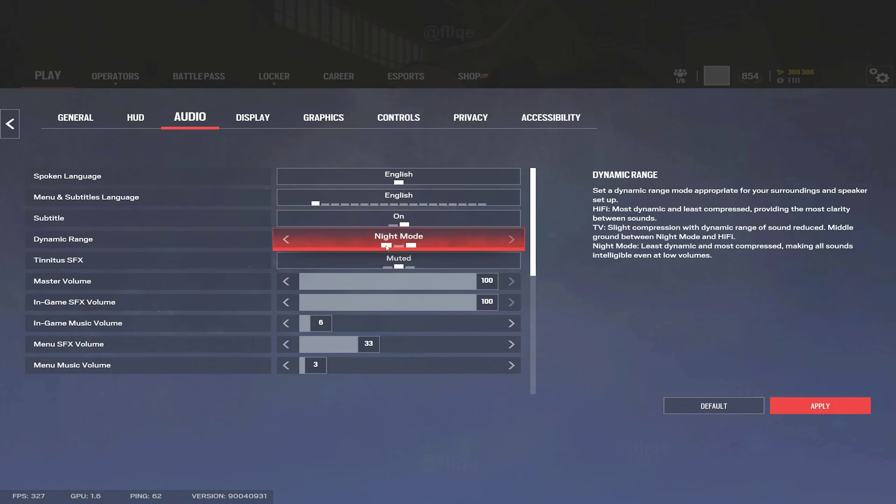
left_click(386, 245)
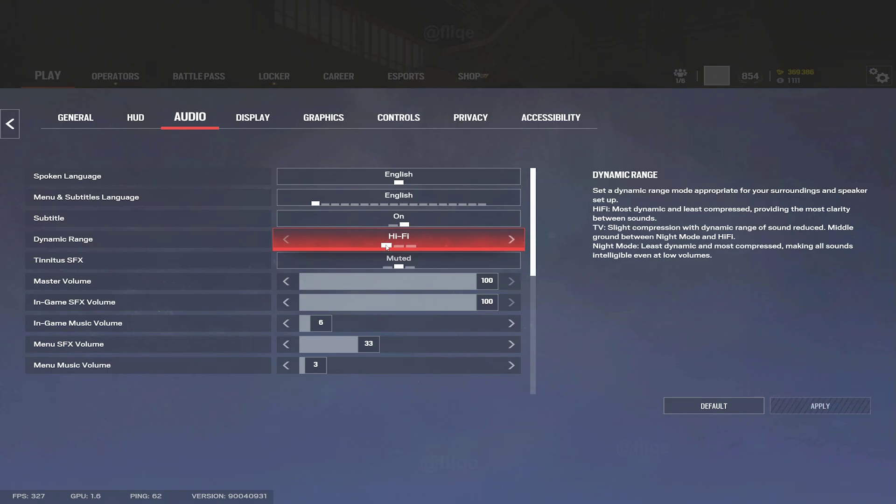
Compare Night Mode with Hi-Fi for Dynamic Range, keep Hi-Fi, and examine the Tinnitus SFX and volume settings
left_click(413, 243)
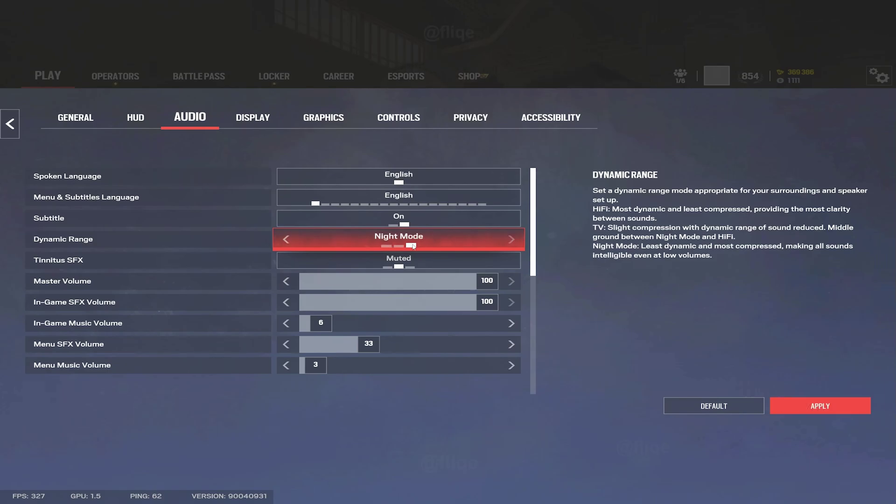
left_click(386, 246)
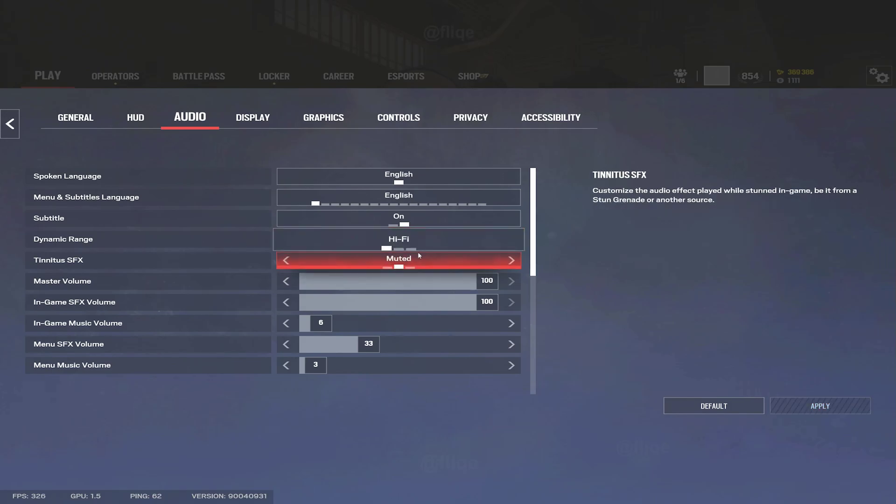
scroll(534, 270, "down", 1)
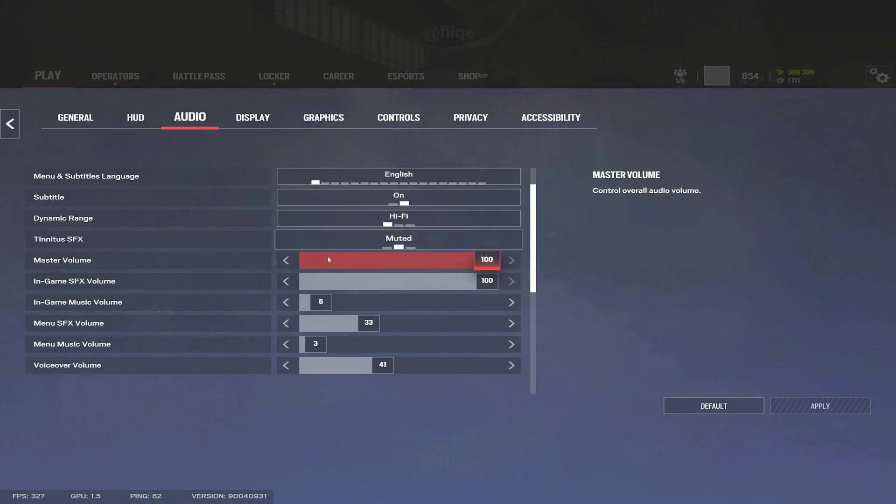
scroll(347, 270, "down", 1)
scroll(384, 250, "down", 2)
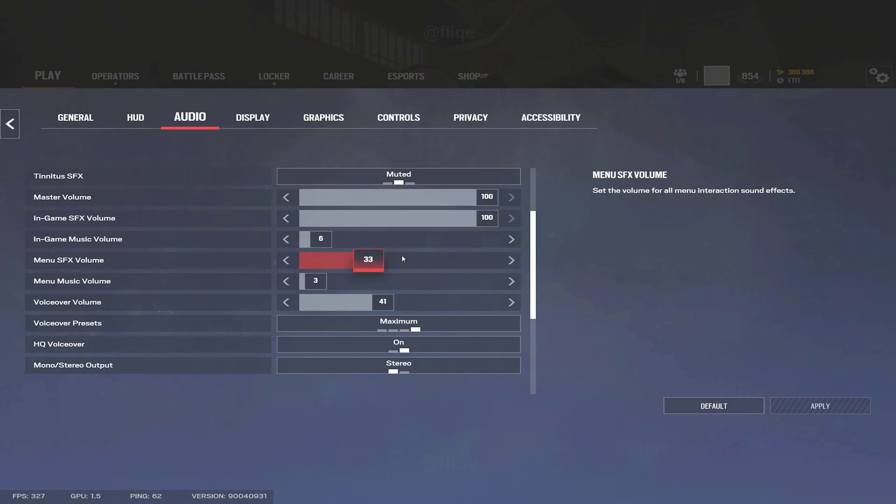
Keep Voiceover Presets at Maximum and examine the remaining audio options down to the voice chat input settings
scroll(336, 326, "down", 1)
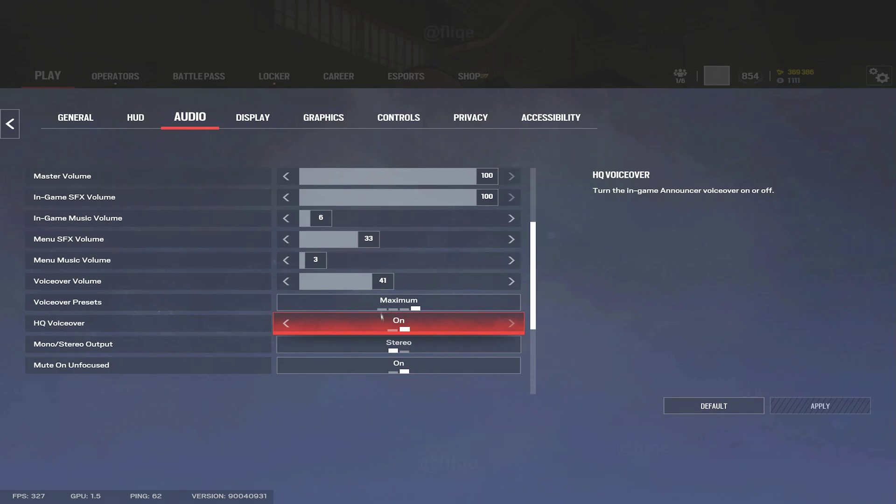
left_click(417, 307)
left_click(417, 309)
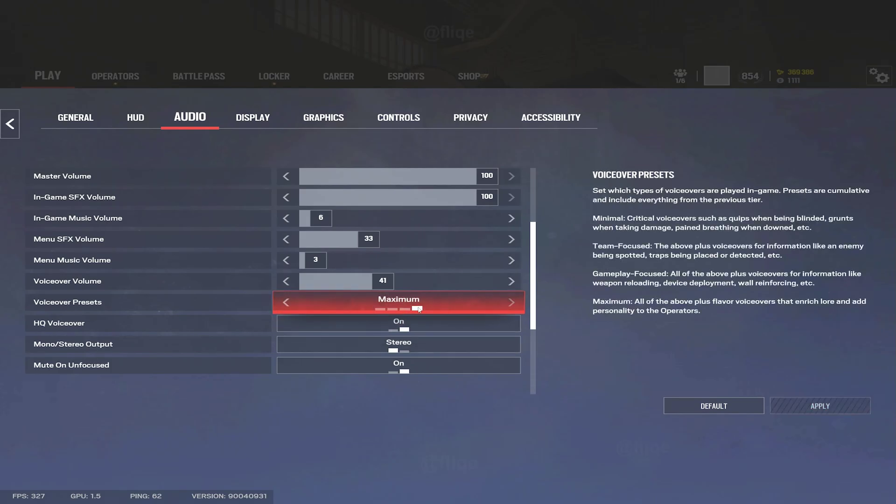
scroll(366, 326, "down", 1)
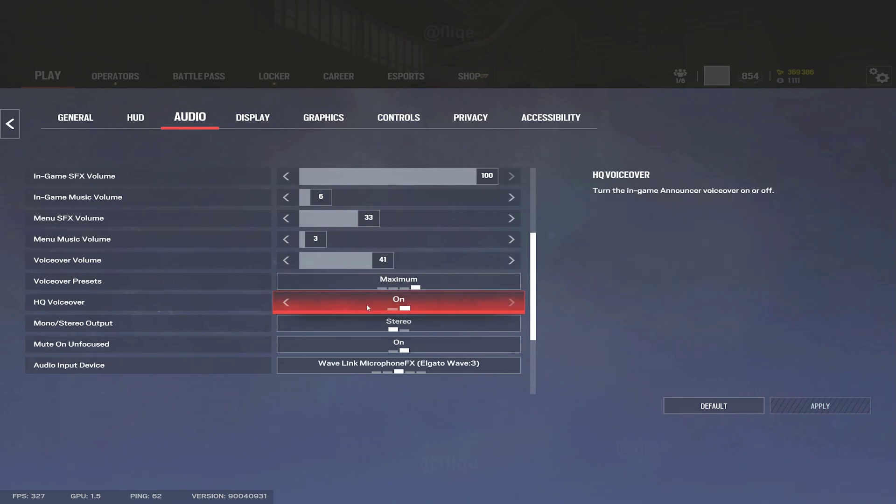
scroll(365, 307, "down", 2)
scroll(364, 318, "down", 1)
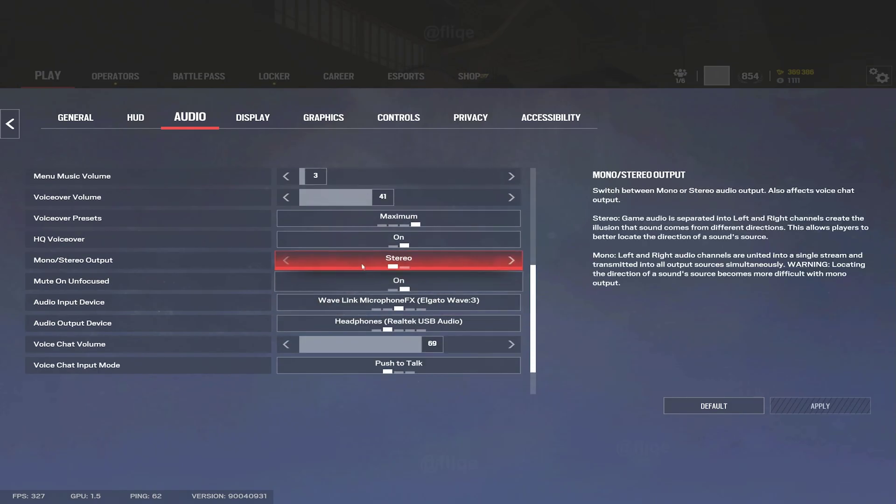
scroll(367, 299, "down", 2)
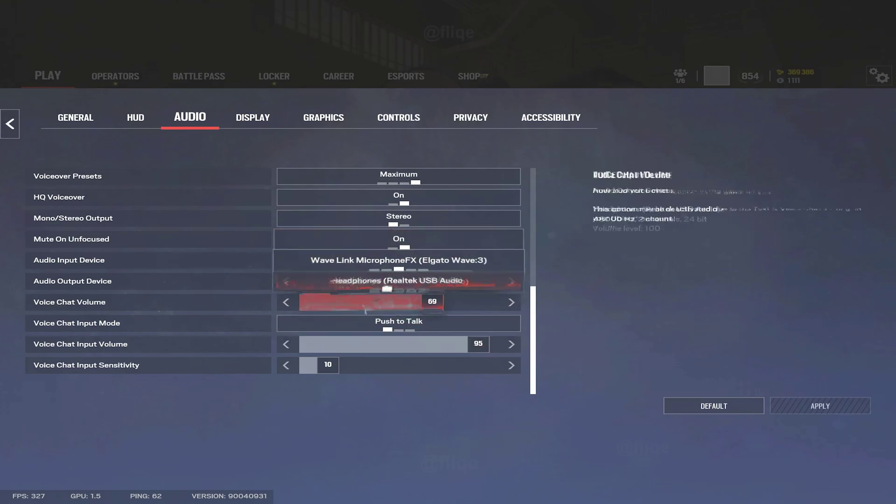
Open the Display settings and examine the resolution, display mode and refresh rate options
key("e")
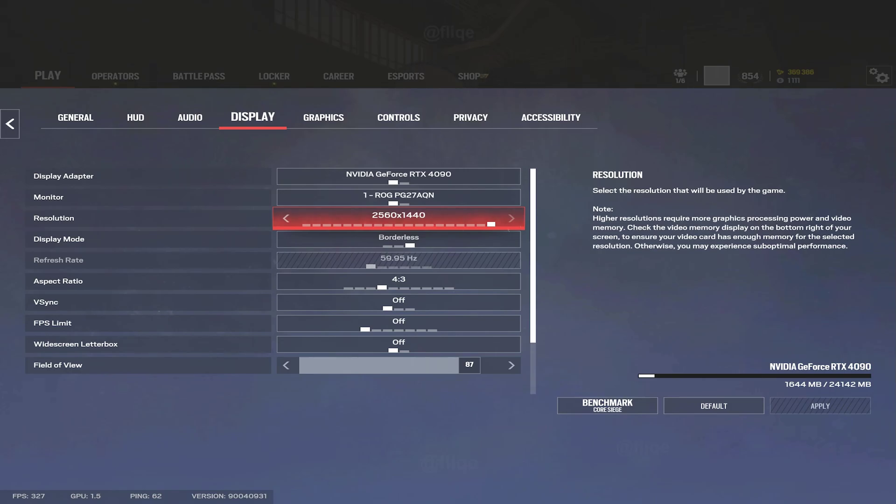
key("Down")
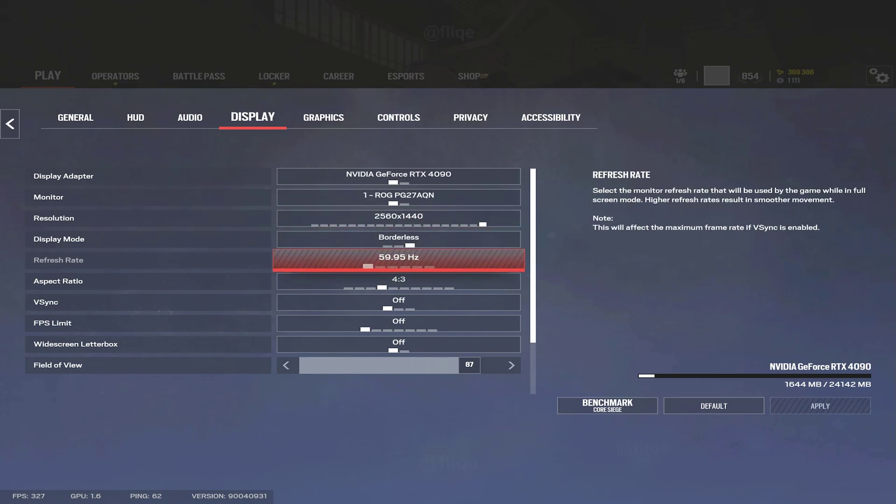
key("alt+Tab")
left_click_drag(499, 116, 575, 139)
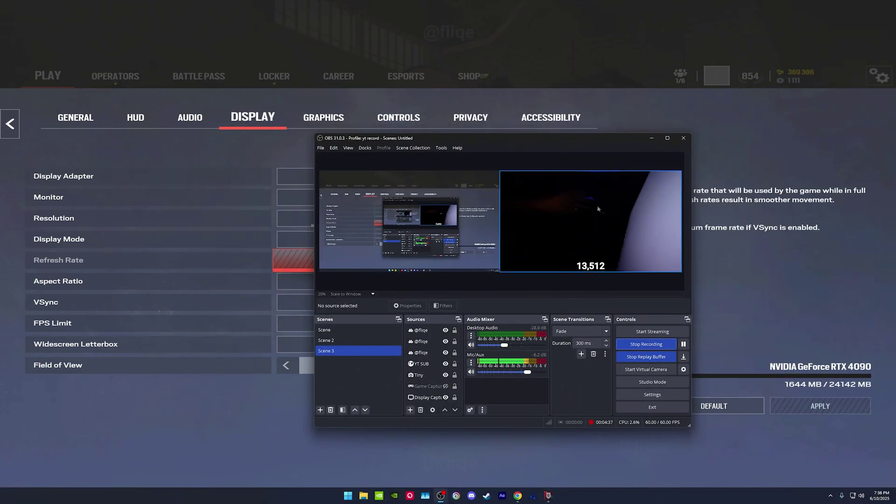
left_click(570, 127)
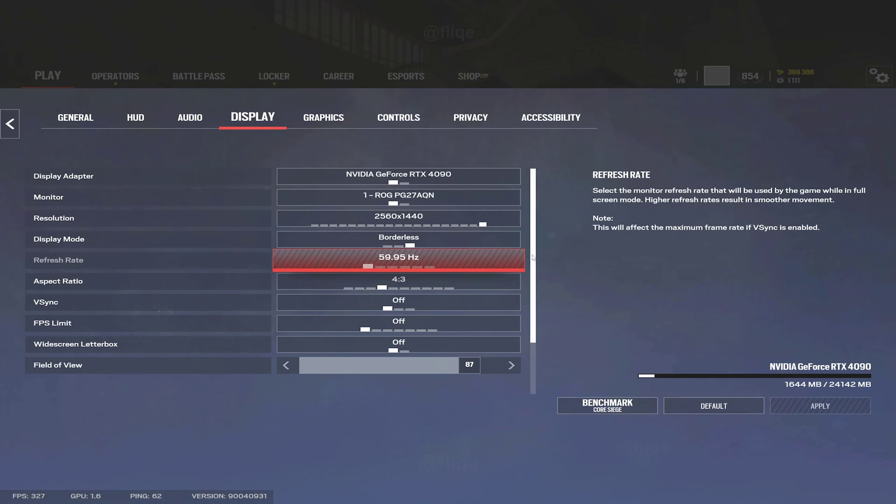
Try 16:10 and the wider options for Aspect Ratio and return it to 4:3
left_click_drag(532, 258, 531, 275)
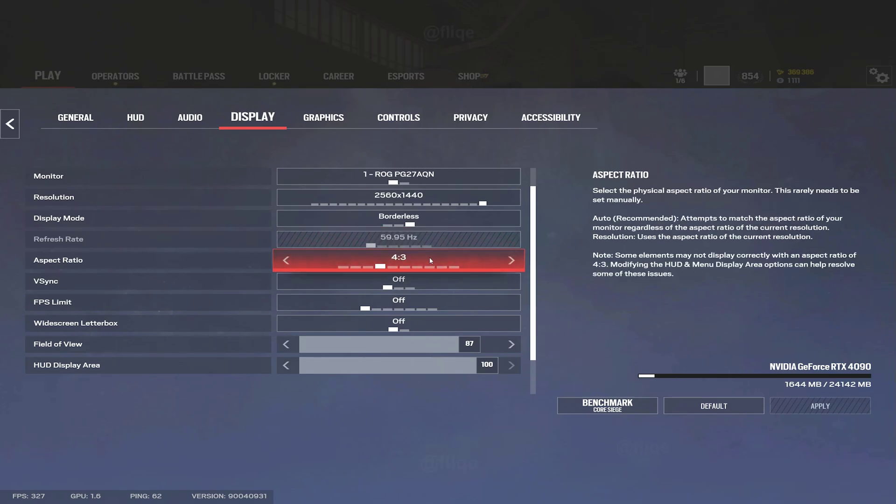
left_click(392, 267)
left_click(404, 268)
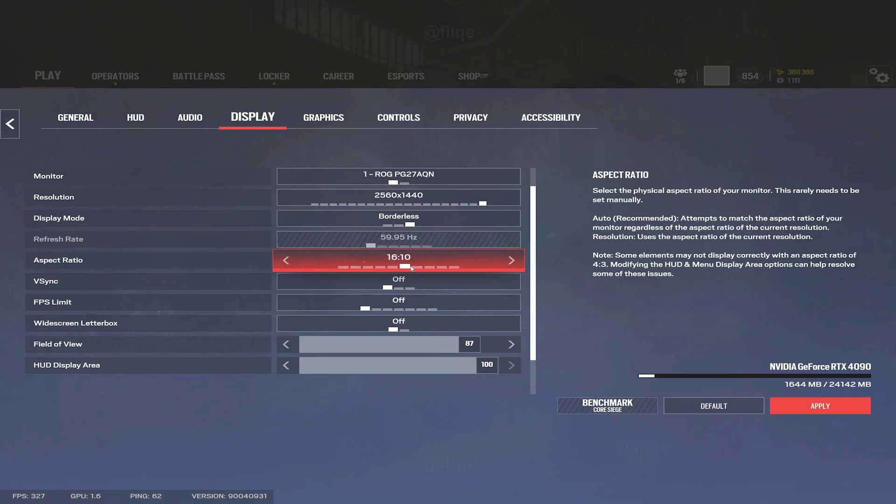
left_click(416, 267)
left_click(405, 268)
left_click(429, 267)
left_click(428, 267)
left_click(380, 267)
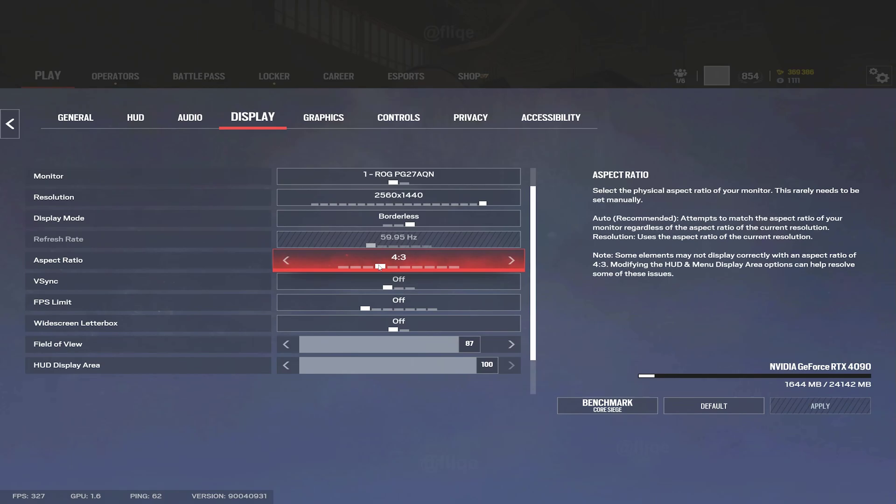
Try Auto and the neighbouring Aspect Ratio options, and set the ratio back to 4:3
left_click(368, 267)
left_click(356, 267)
left_click(343, 267)
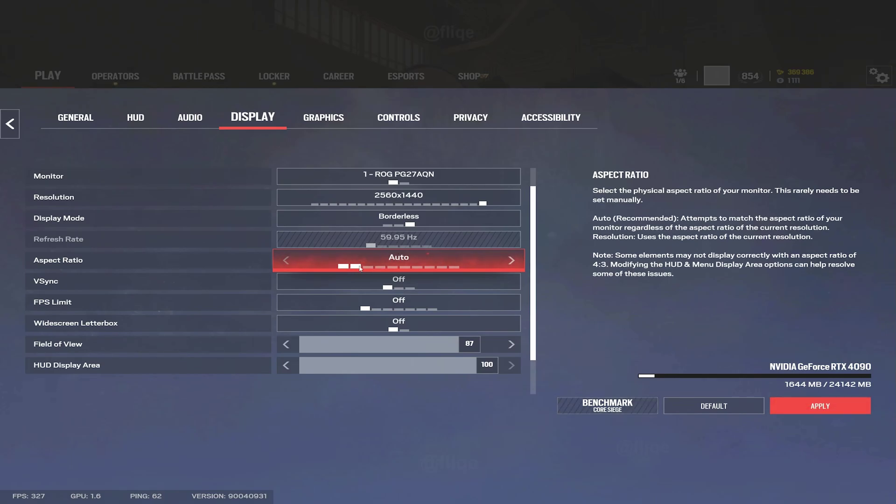
left_click(356, 267)
left_click(364, 267)
left_click(380, 267)
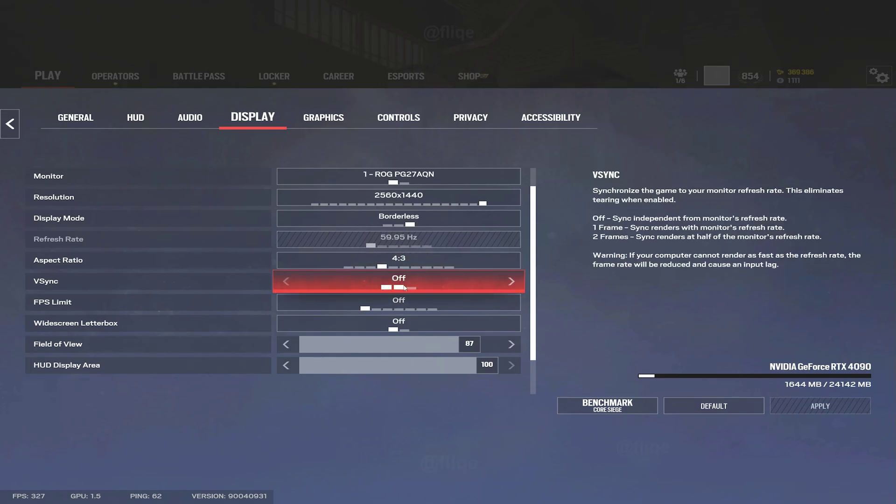
Try an FPS Limit of 144 and set the limit back to Off
scroll(532, 295, "down", 1)
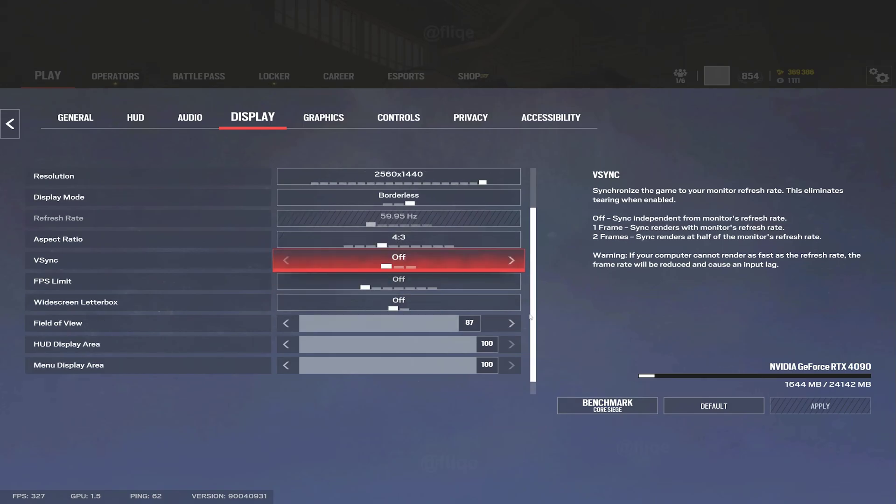
left_click(436, 288)
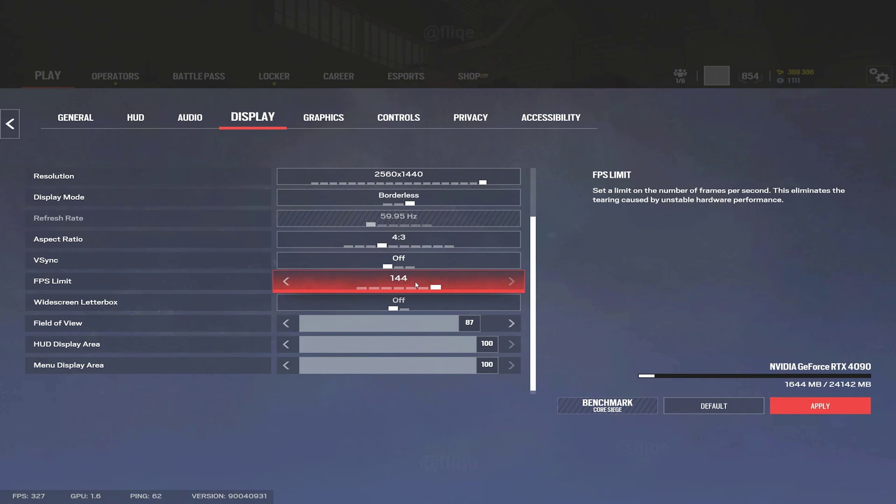
left_click(369, 286)
Examine the Field of View, HUD Display Area and Menu Display Area settings, and view the Brightness adjustment
scroll(395, 294, "down", 1)
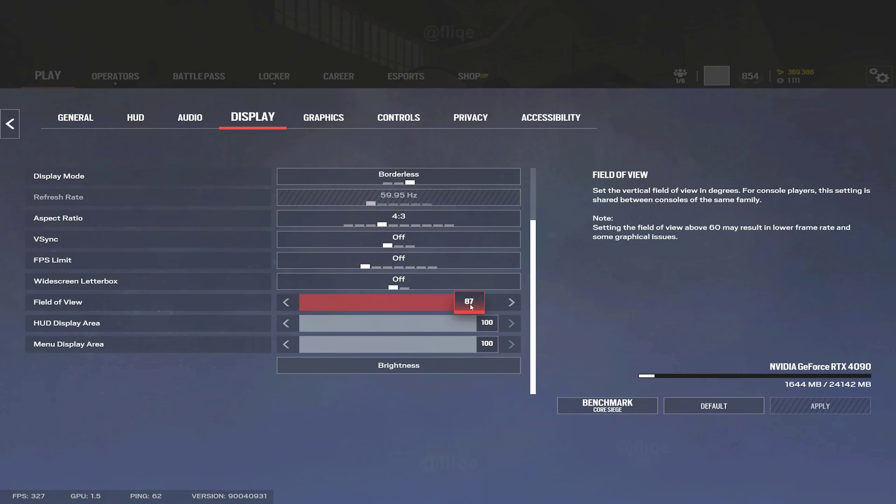
mouse_move(471, 306)
left_mouse_down()
mouse_move(434, 309)
mouse_move(513, 307)
mouse_move(326, 309)
mouse_move(480, 316)
left_mouse_up()
key("Down")
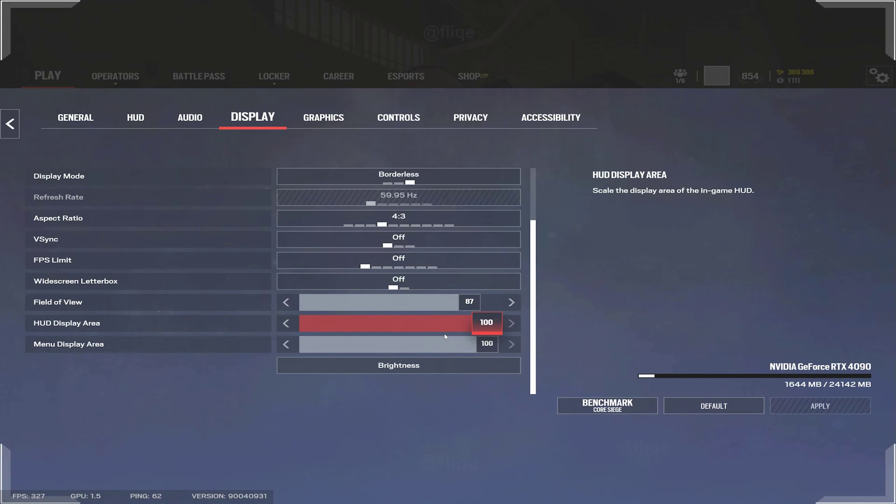
key("Down")
key("Up")
key("Up")
key("Up")
left_click(409, 366)
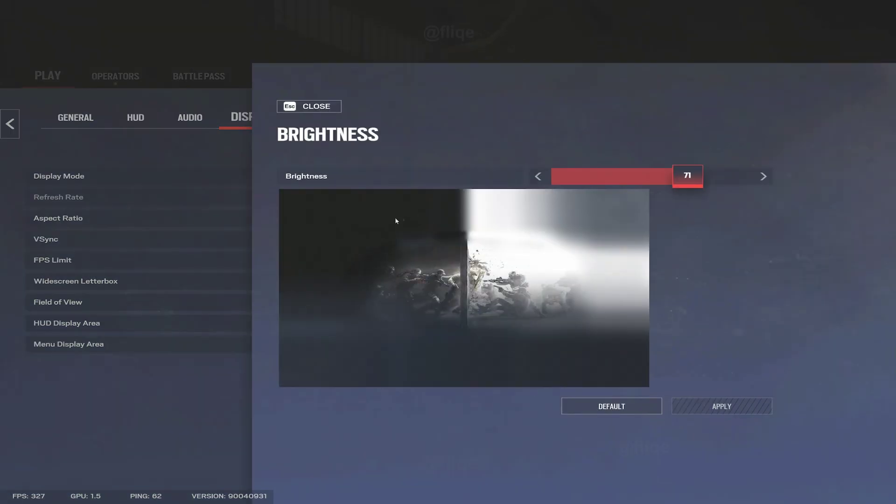
left_click(326, 111)
Open the Graphics settings and look over the full list from NVIDIA Reflex Low Latency to T-AA Sharpness
left_click(323, 117)
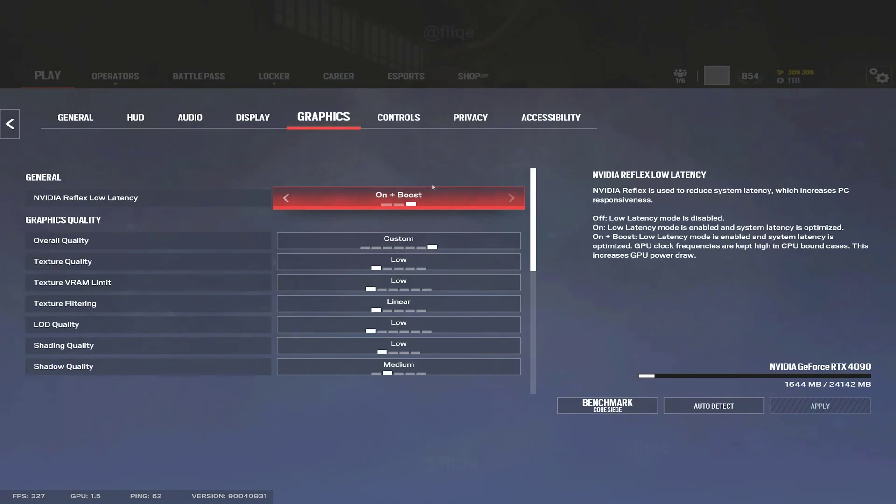
left_click_drag(534, 208, 513, 332)
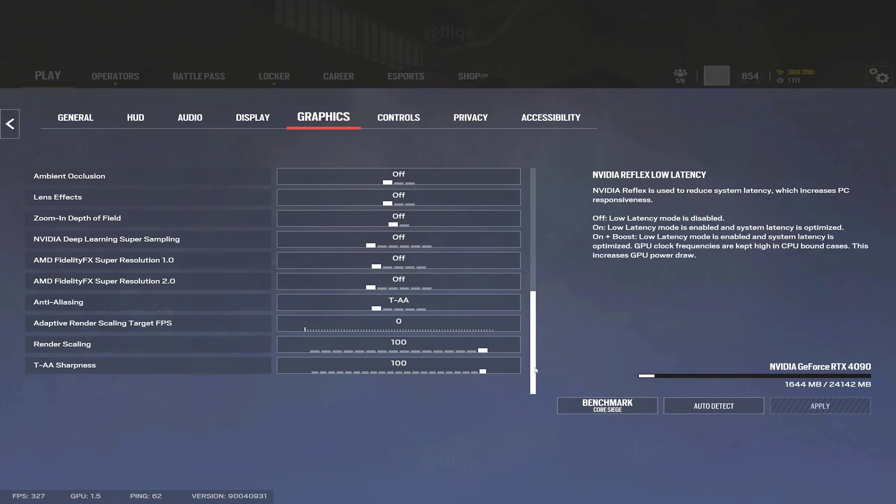
left_click_drag(536, 370, 535, 249)
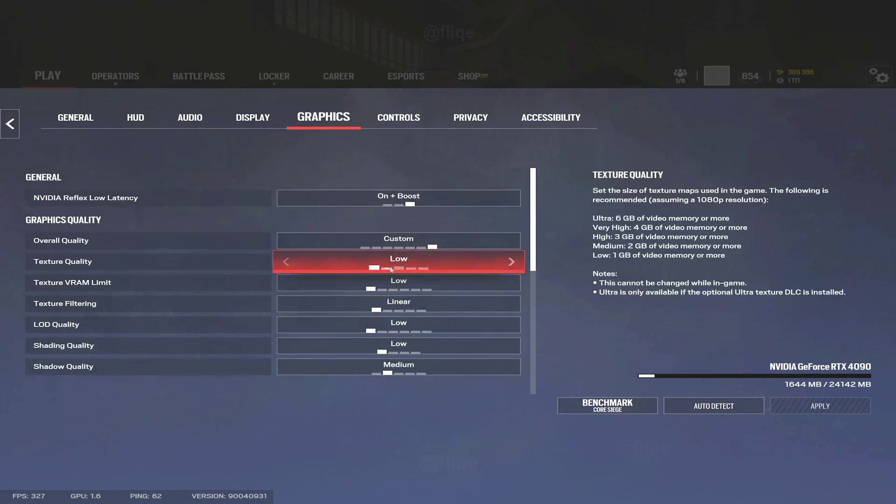
Apply Medium Texture Quality, and set Texture Quality back to Low and apply it
left_click(511, 261)
left_click(820, 405)
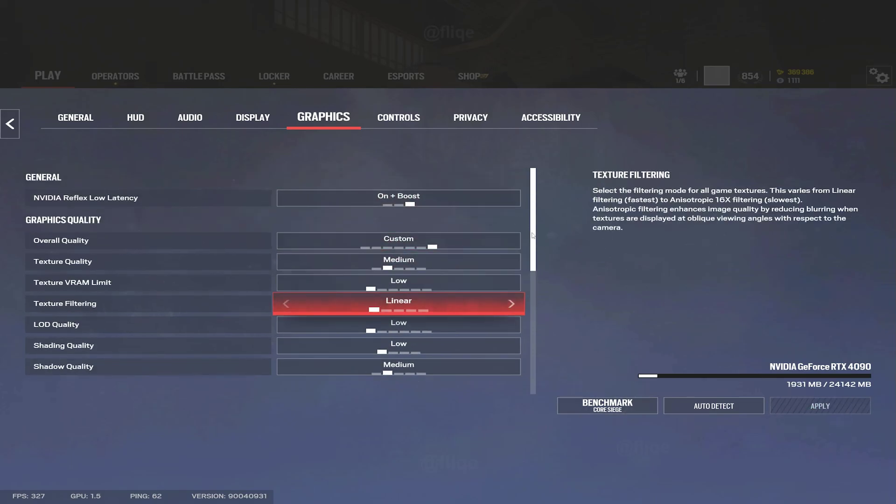
left_click(286, 261)
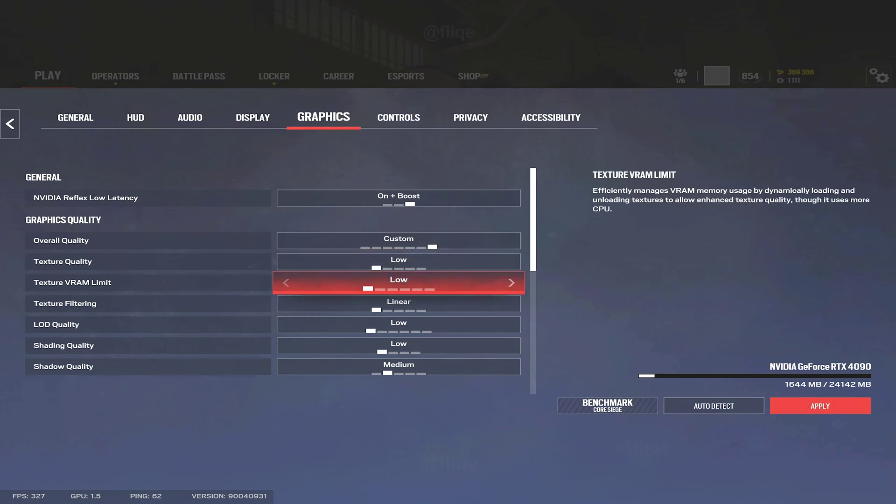
left_click(820, 405)
Examine the remaining graphics options, from Shadow Quality through the upscaling settings to T-AA Sharpness
scroll(318, 285, "down", 4)
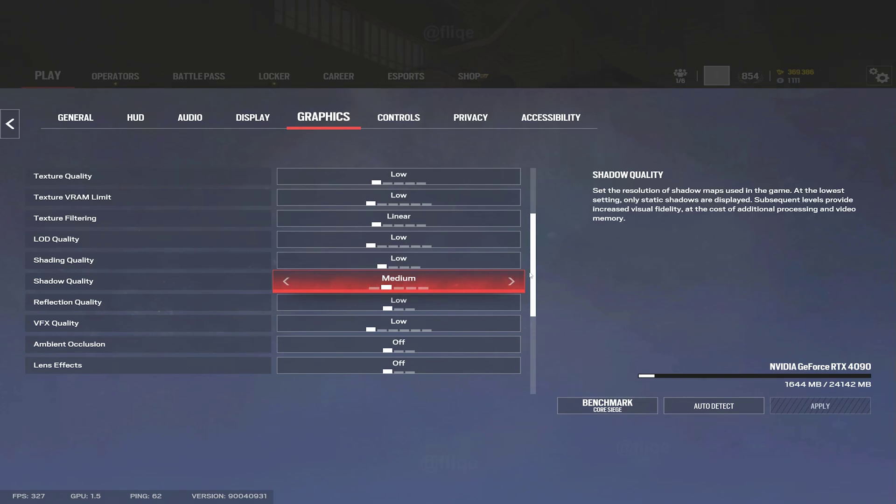
left_click_drag(531, 276, 531, 350)
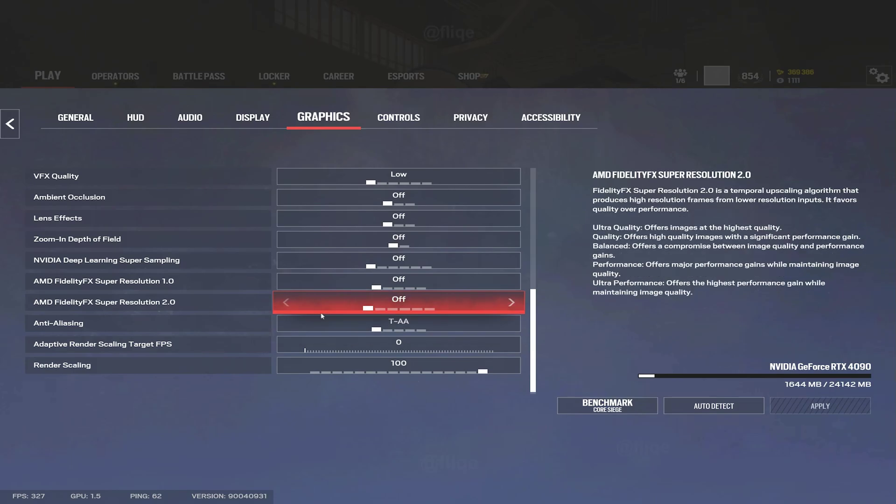
scroll(322, 271, "down", 1)
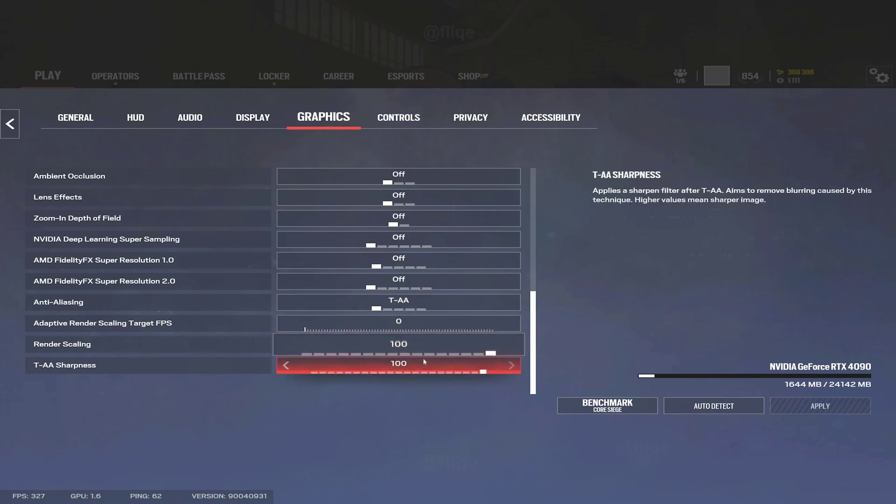
Try turning Anti-Aliasing Off and return it to T-AA
left_click(386, 308)
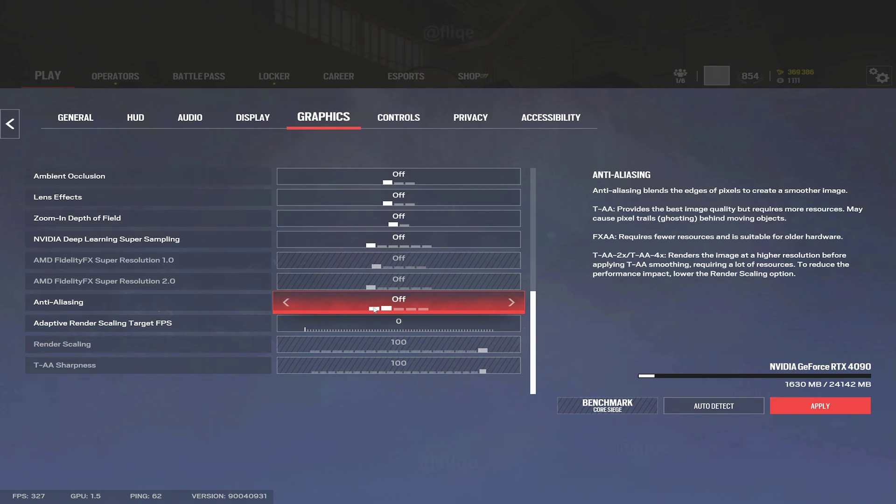
left_click(375, 309)
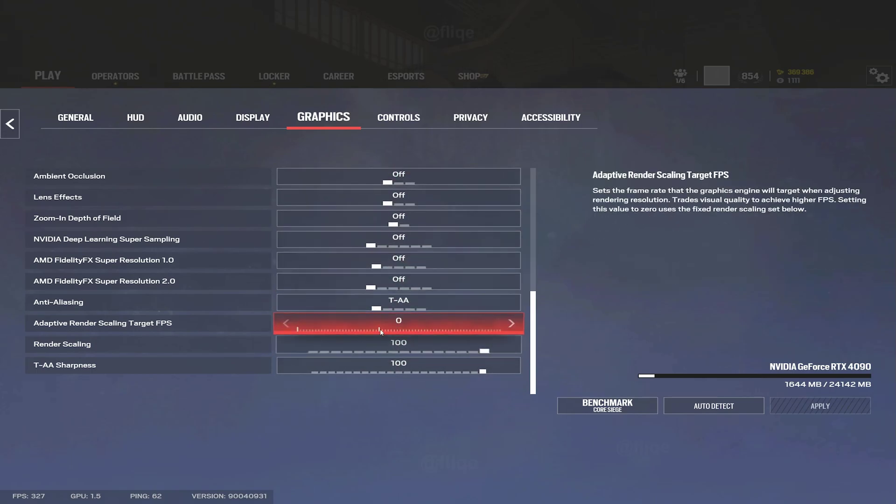
Try Render Scaling at 70 and 60 and T-AA Sharpness at 50, and return both to 100
left_click(417, 350)
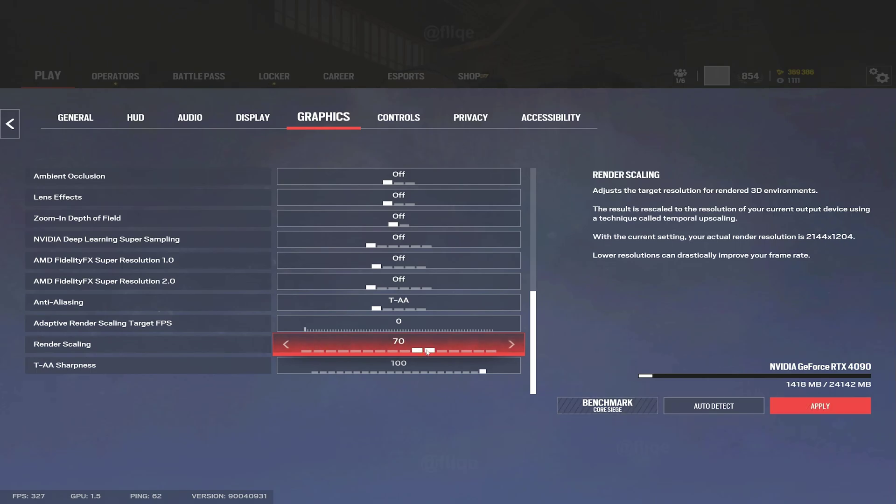
left_click_drag(419, 353, 394, 353)
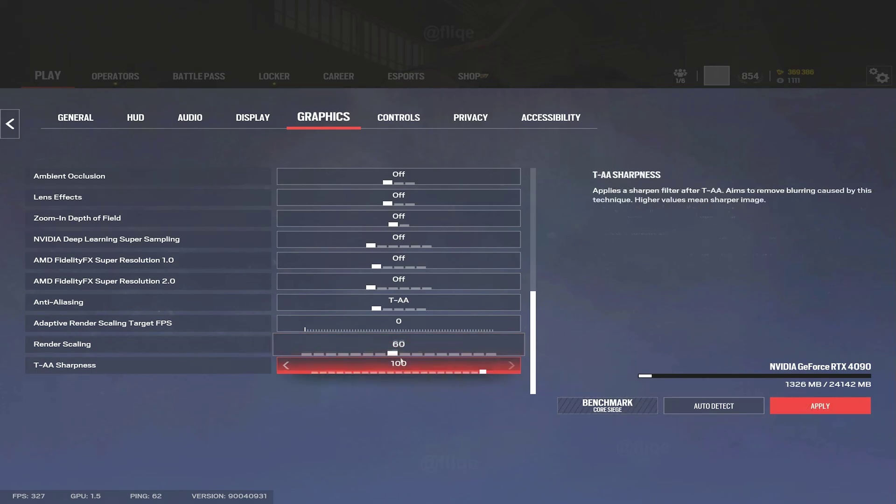
left_click(399, 372)
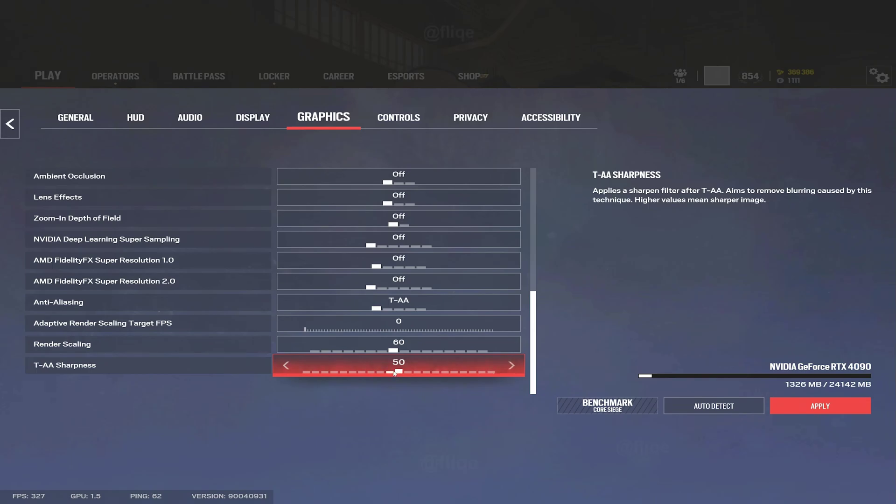
left_click(490, 371)
left_click(491, 353)
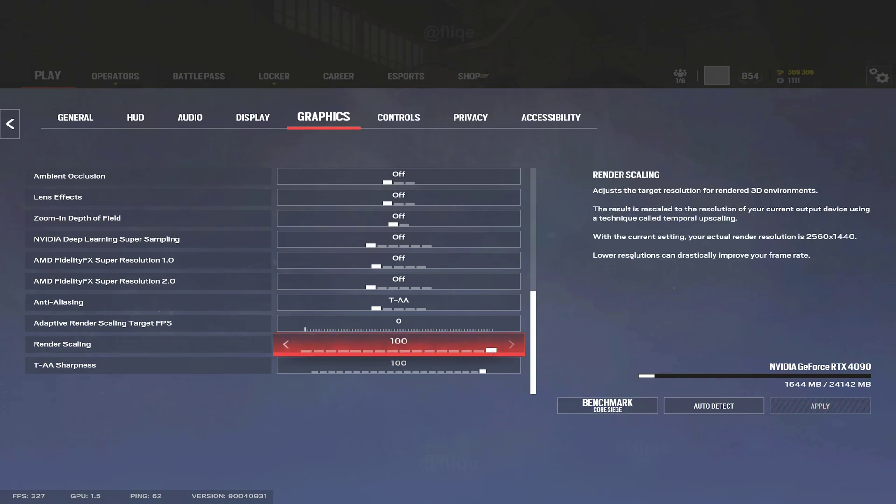
Open the Controls settings, glance back at Display, and examine the options from Drone Speed Boost to Mouse Sensitivity Vertical
left_click(389, 121)
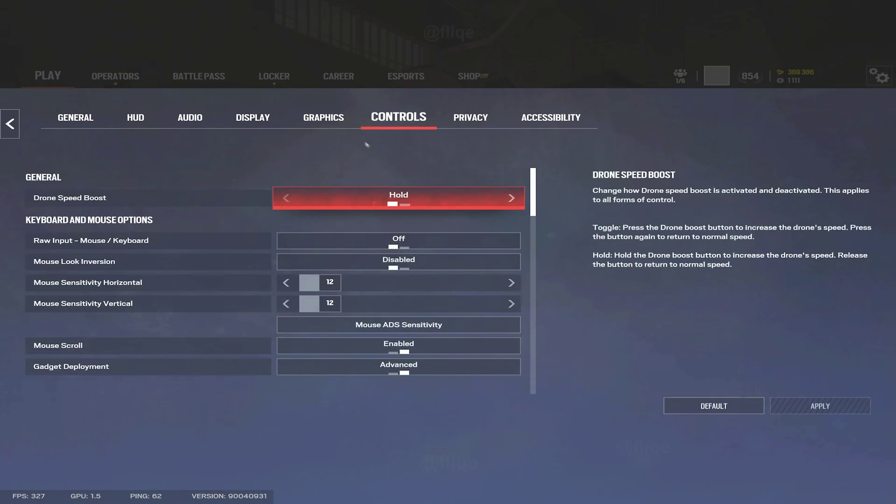
left_click(259, 122)
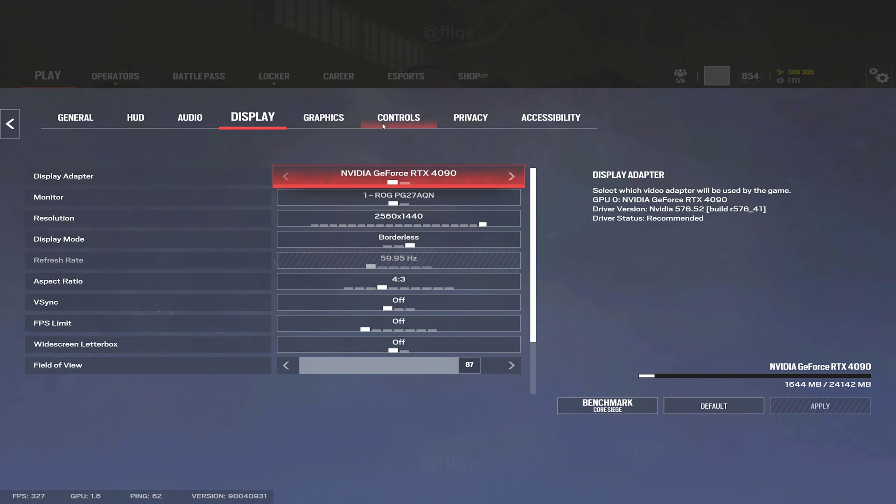
left_click(383, 125)
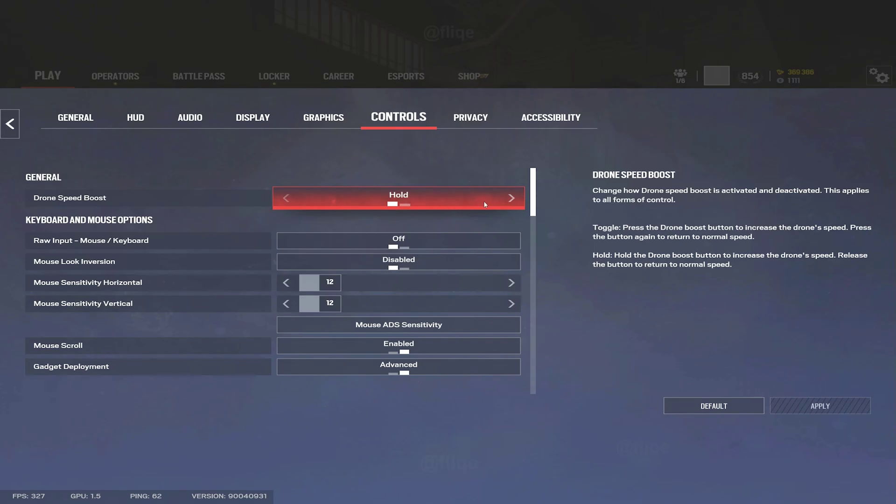
scroll(532, 212, "down", 1)
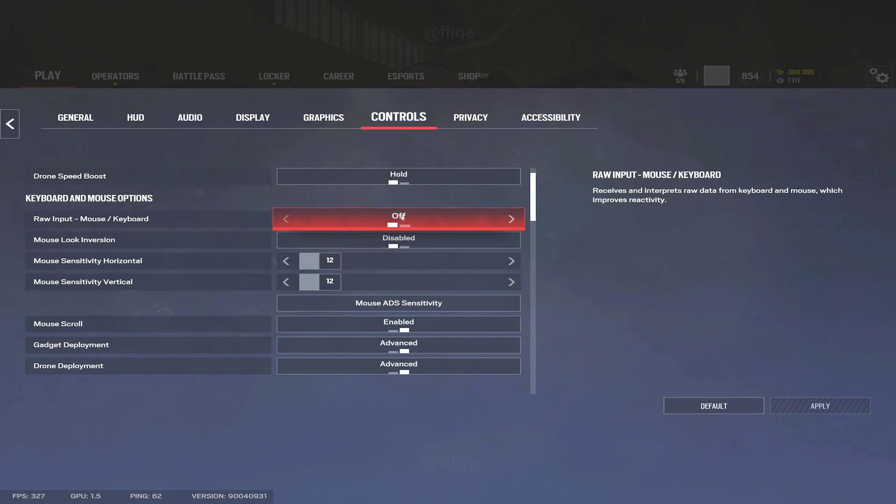
scroll(443, 223, "down", 2)
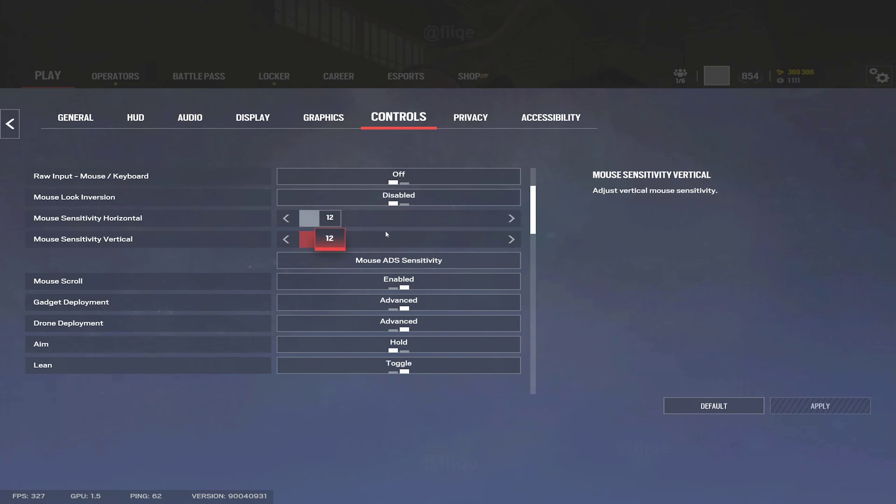
View the Mouse ADS Sensitivity values per magnification, and examine the keyboard and mouse options from Mouse Scroll to Walk
left_click(394, 261)
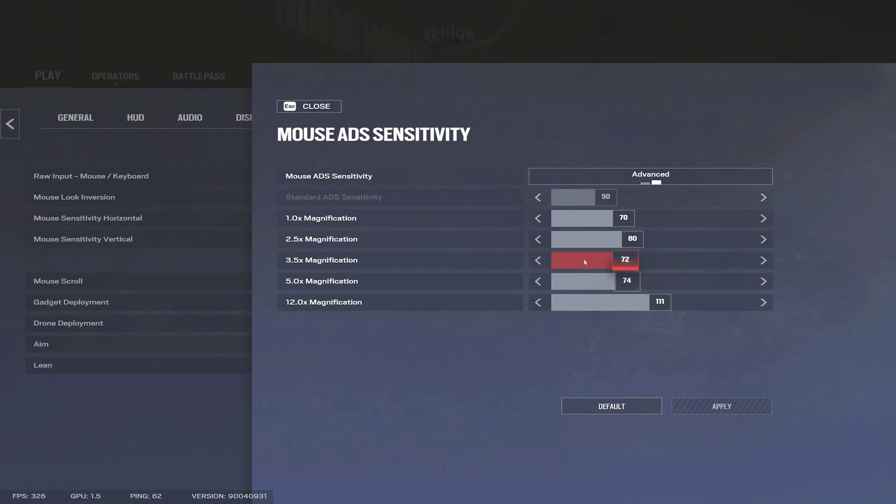
left_click(309, 106)
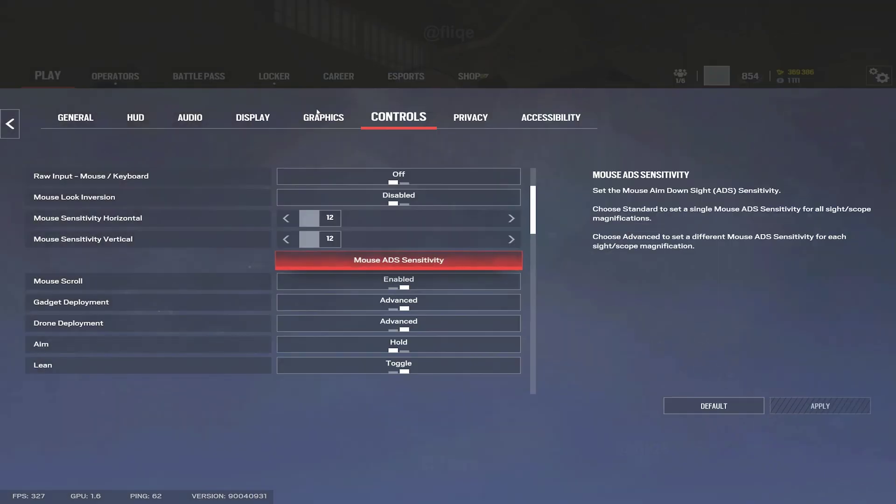
scroll(439, 282, "down", 1)
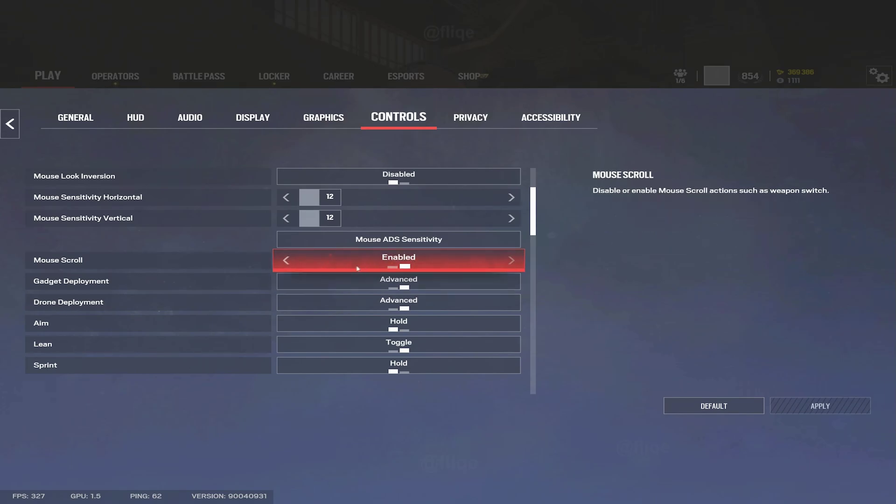
scroll(354, 275, "down", 1)
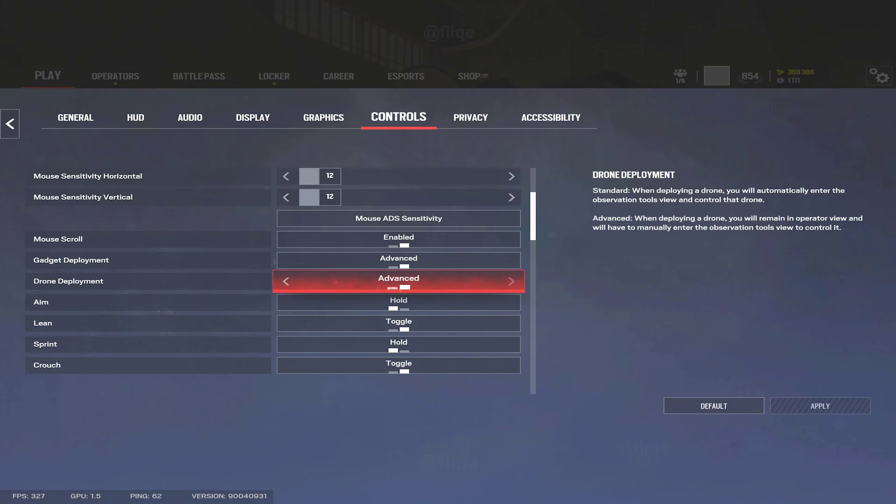
scroll(529, 242, "down", 2)
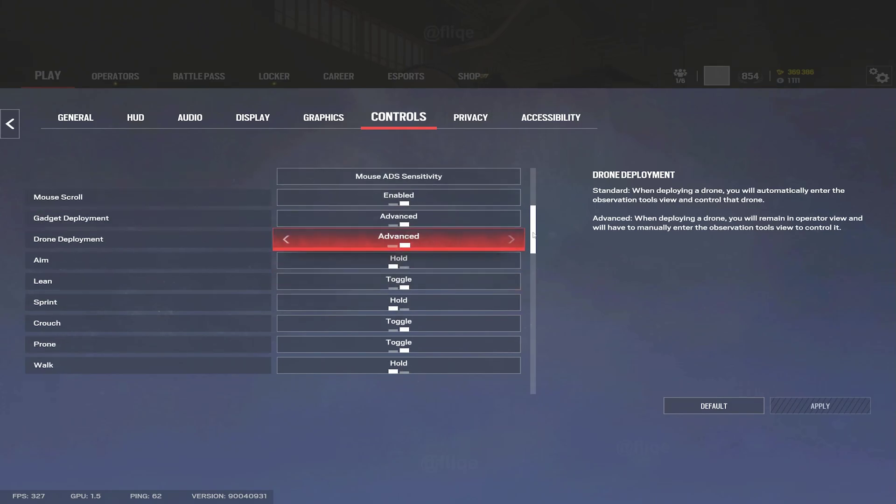
scroll(533, 234, "down", 2)
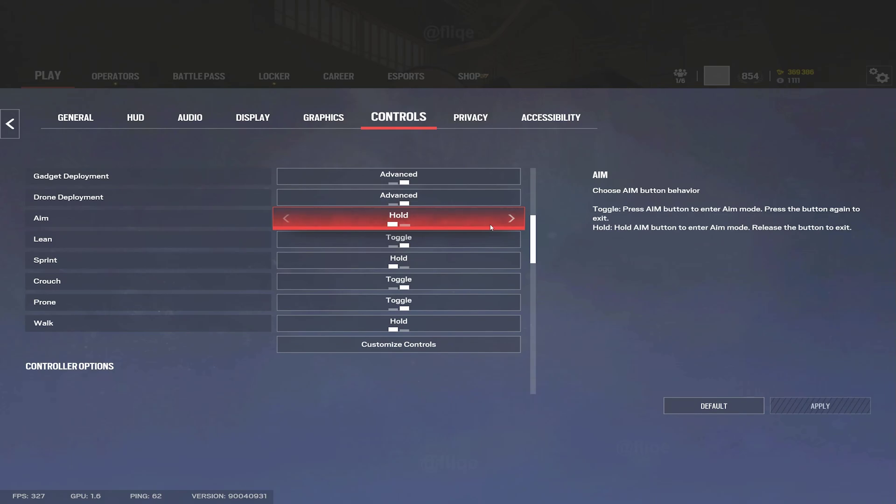
Try Aim as Toggle and Lean as Hold, and return Aim to Hold and Lean to Toggle
left_click(404, 225)
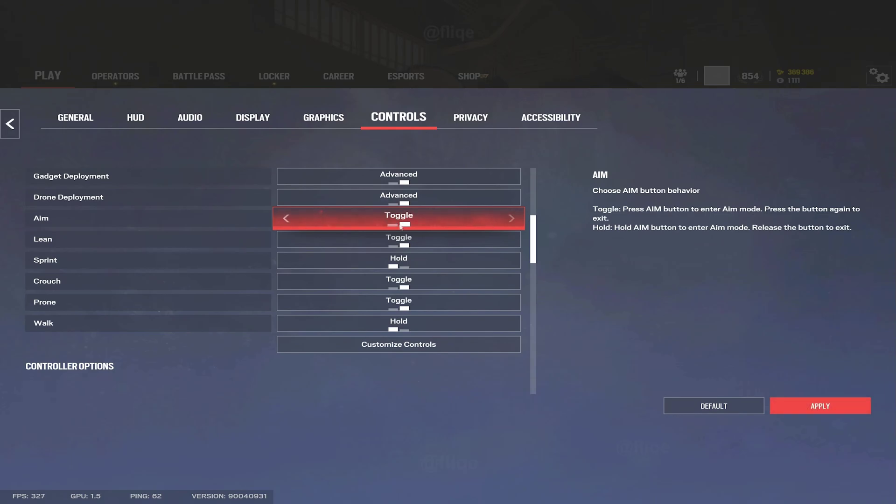
left_click(404, 225)
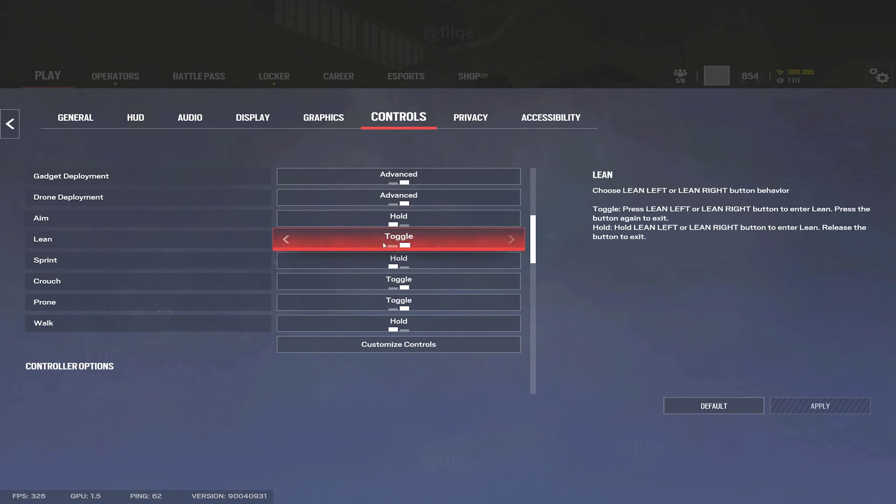
left_click(392, 246)
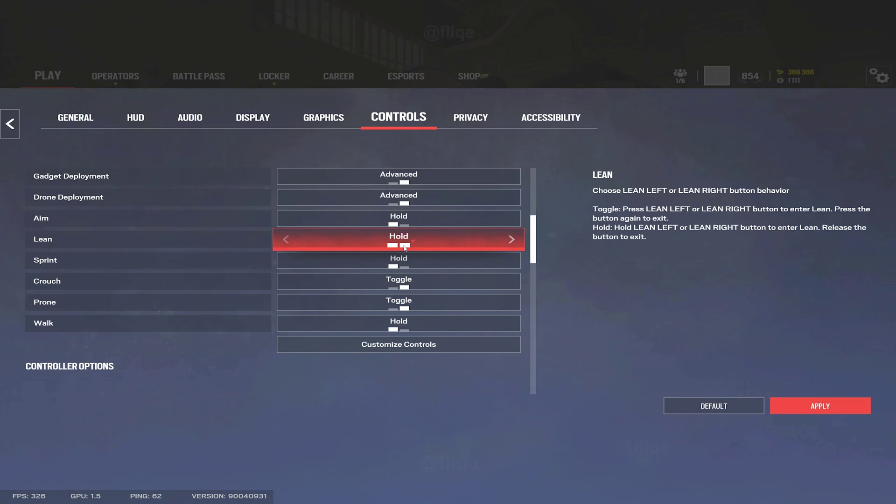
left_click(404, 246)
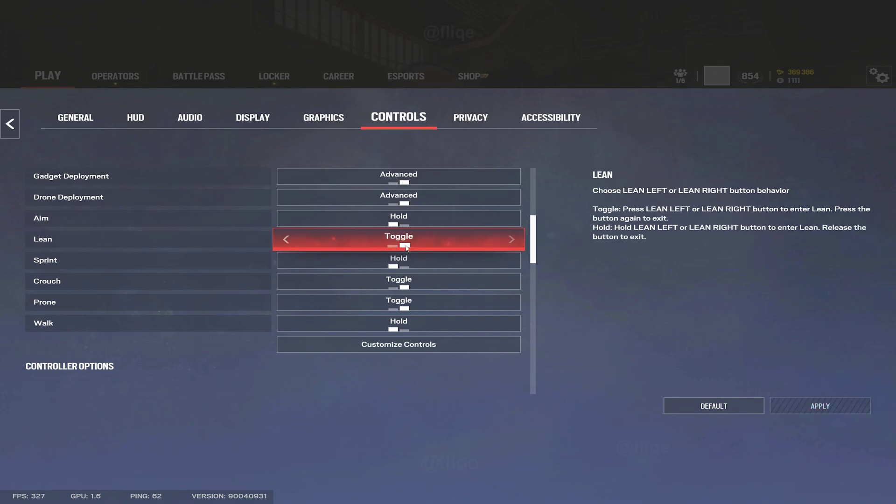
Examine the remaining movement controls and the Controller Options, including deployment, rotation, sensitivity, dead zones and look acceleration
scroll(420, 238, "down", 3)
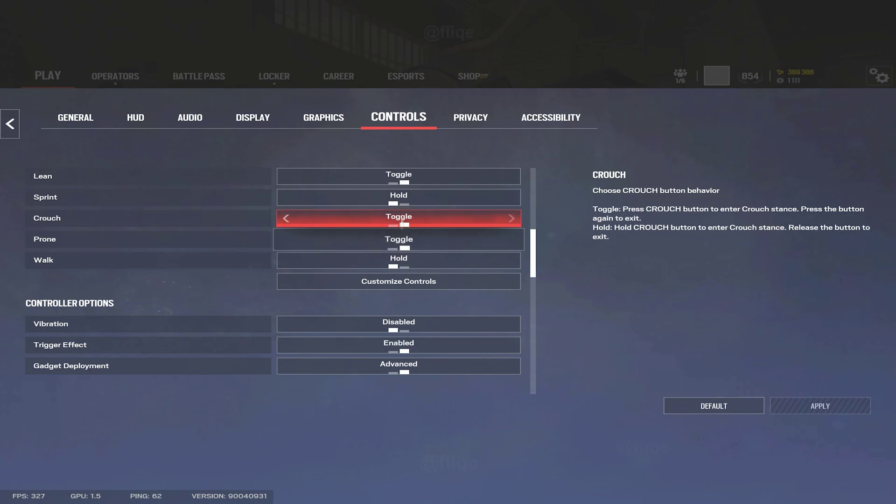
scroll(533, 274, "down", 4)
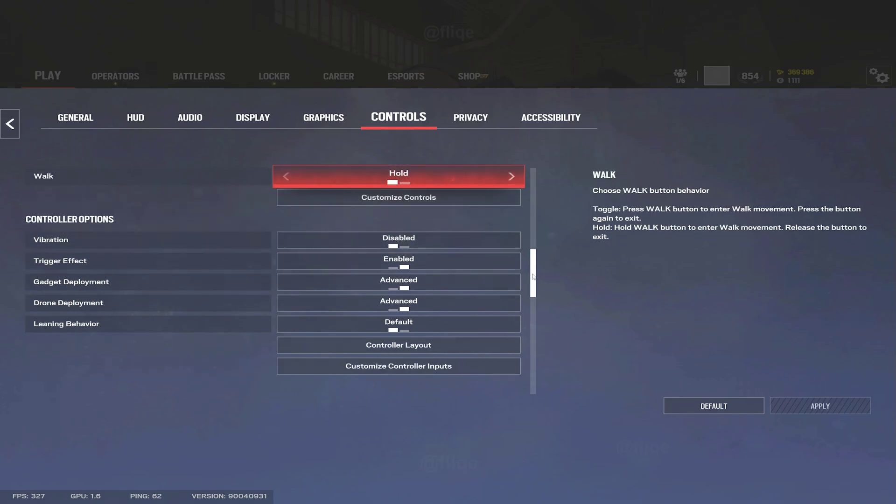
scroll(533, 274, "down", 1)
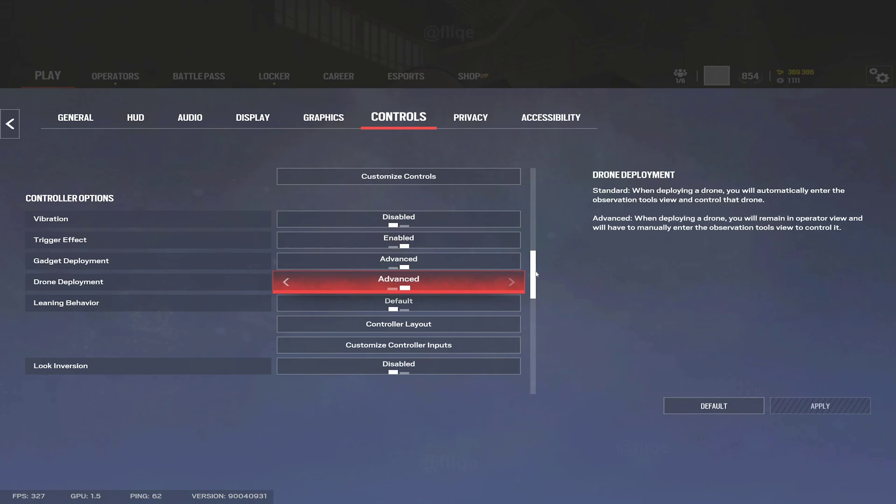
scroll(533, 277, "down", 2)
scroll(532, 277, "up", 1)
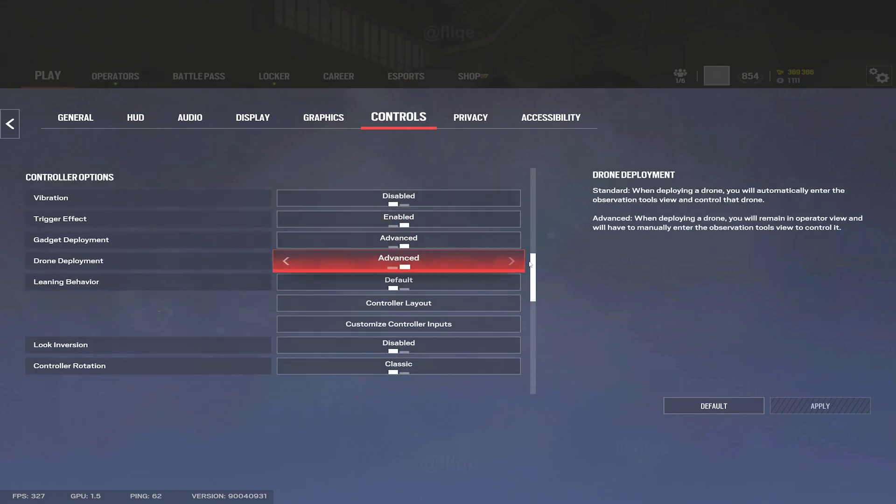
scroll(537, 289, "down", 5)
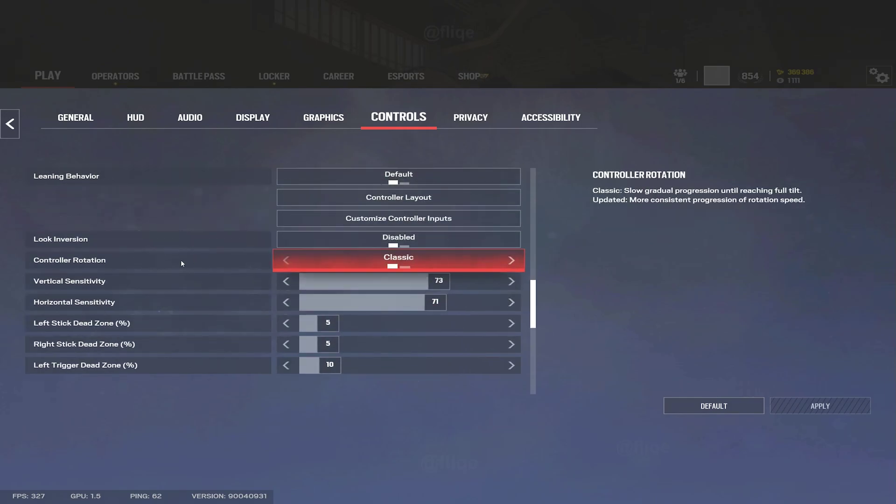
scroll(525, 367, "down", 12)
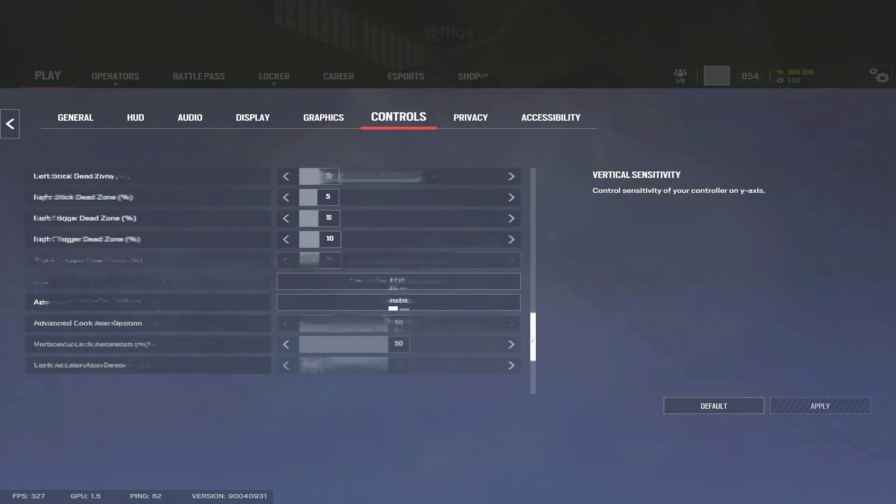
scroll(524, 382, "up", 17)
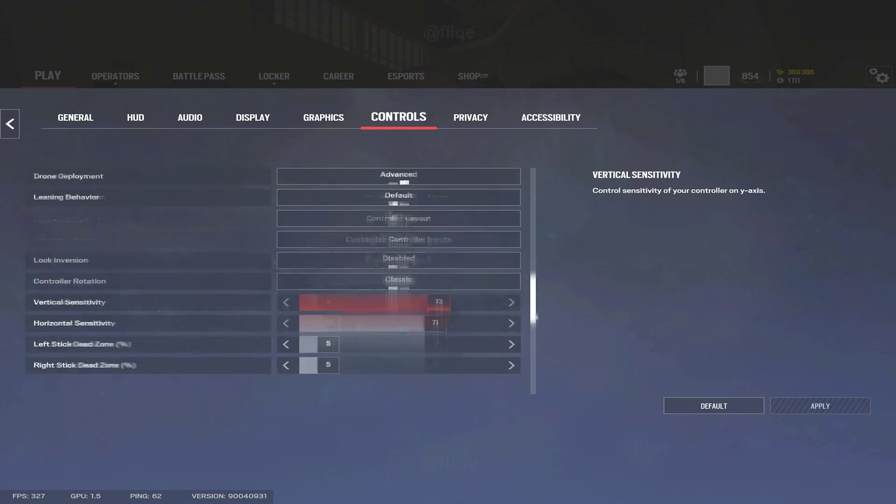
scroll(455, 275, "down", 2)
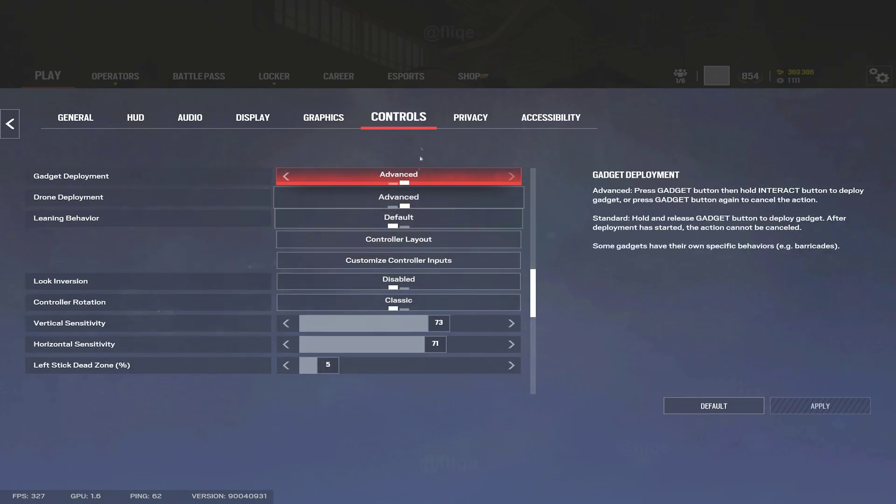
Look over the Privacy settings, and open the Accessibility settings to view the optic options
left_click(466, 125)
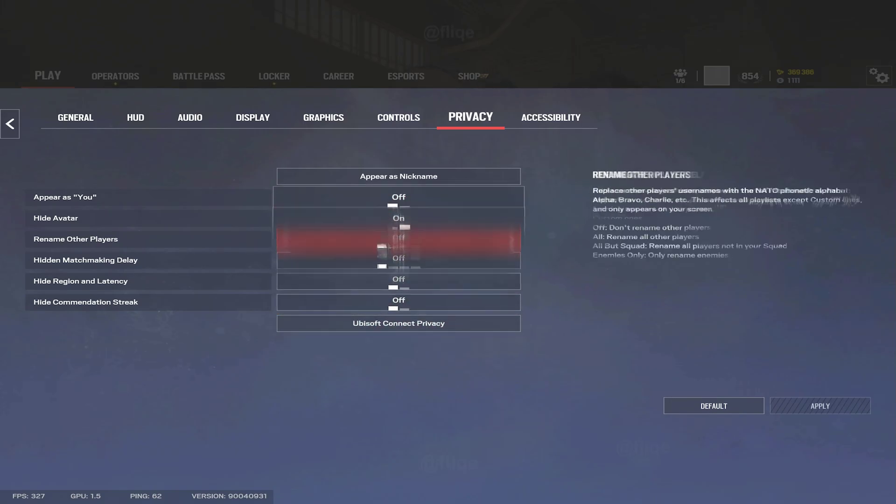
left_click(522, 123)
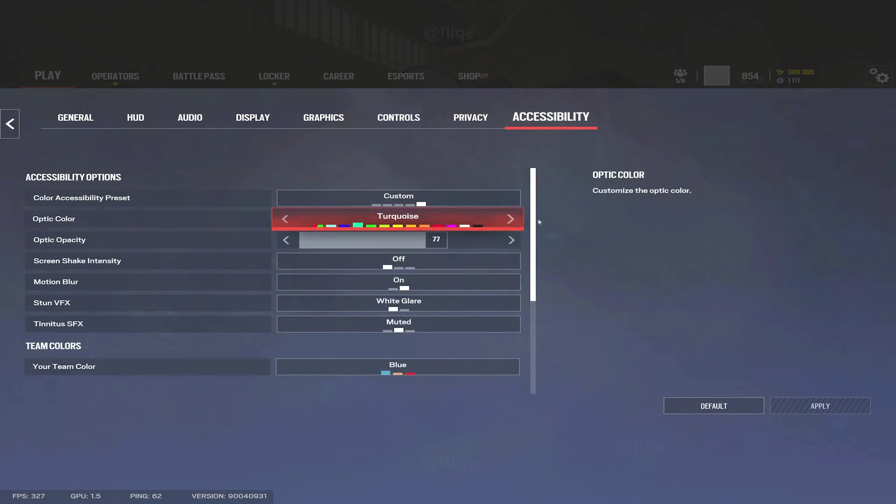
scroll(533, 234, "down", 1)
scroll(534, 223, "up", 1)
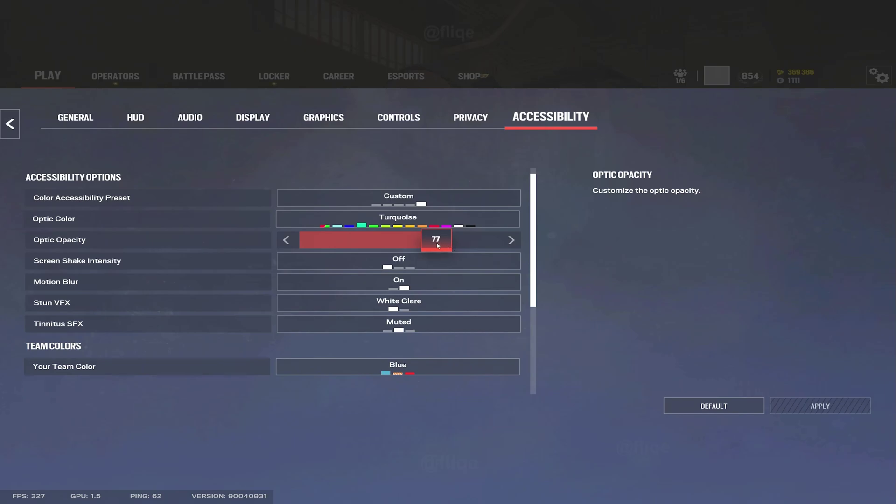
Try several optic colors, including Light Green and Purple, and return Optic Color to Turquoise
mouse_move(437, 244)
left_mouse_down()
mouse_move(396, 243)
mouse_move(443, 250)
left_mouse_up()
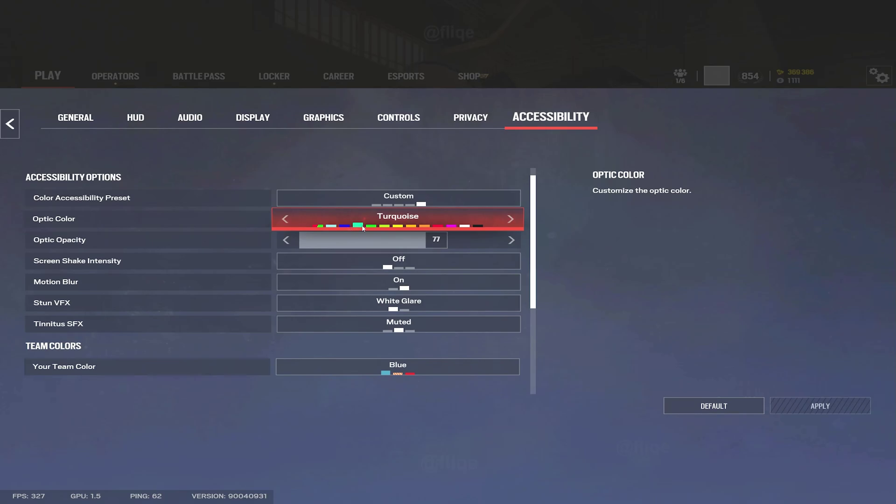
left_click(333, 226)
left_click(372, 226)
left_click(383, 226)
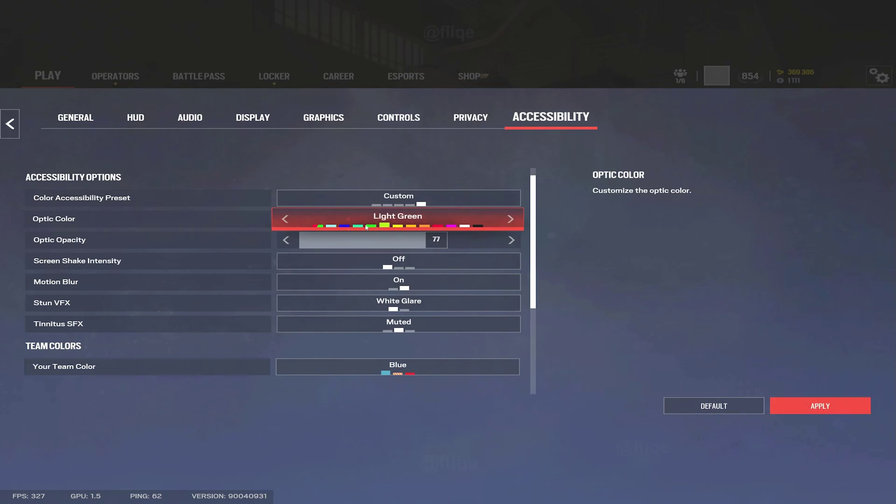
left_click(464, 227)
left_click(478, 226)
left_click(451, 227)
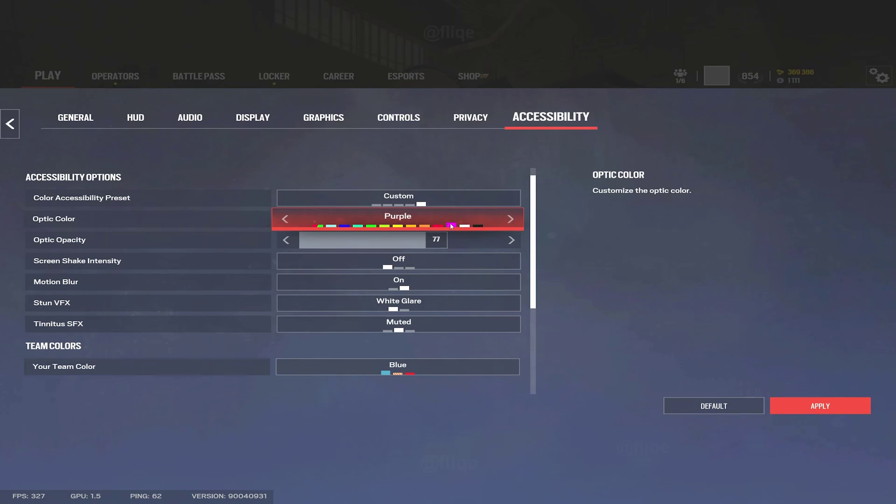
left_click(358, 226)
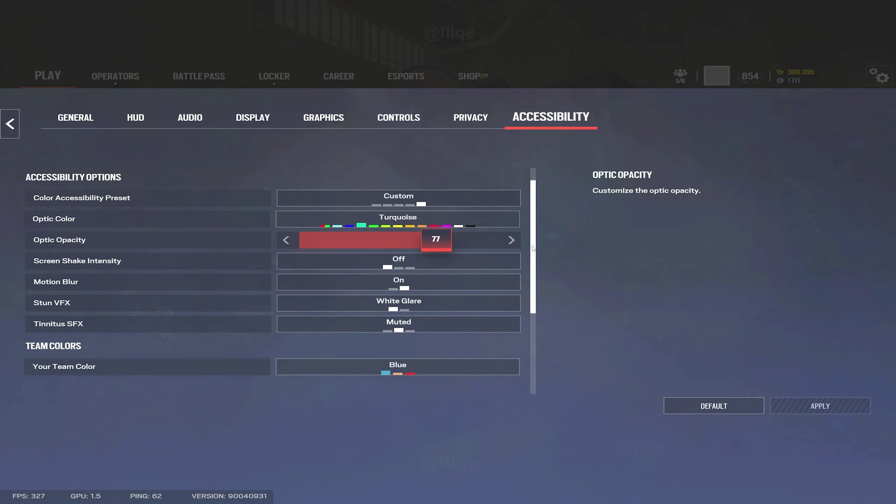
Try Motion Blur as Off in the Accessibility options, and return it to On
scroll(531, 242, "down", 2)
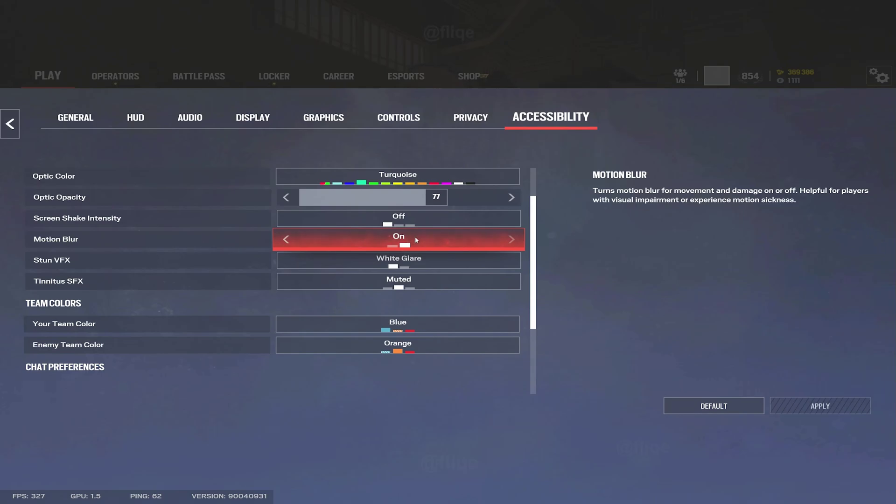
left_click(286, 239)
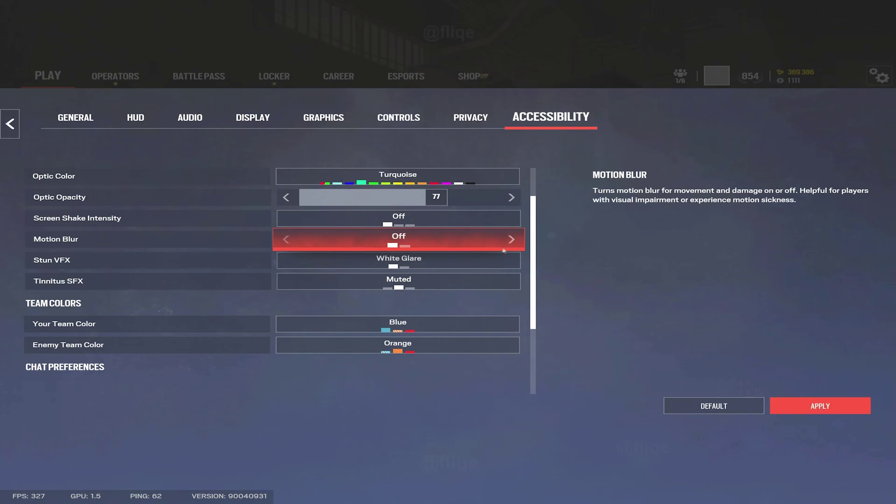
left_click(510, 239)
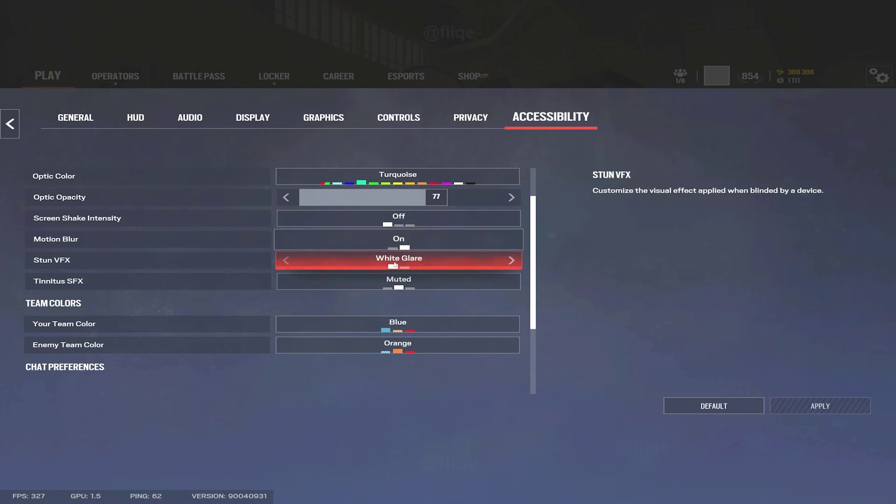
left_click(286, 241)
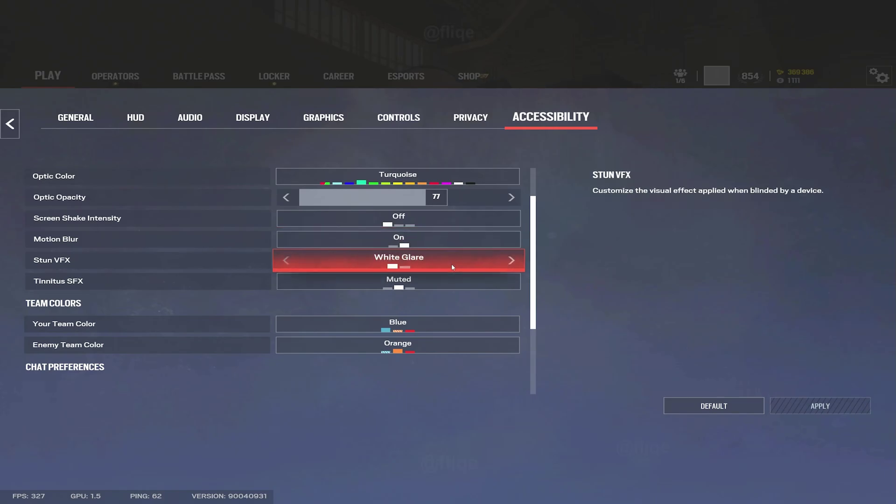
Try Red as Your Team Color and Blue as Enemy Team Color, and return them to Blue and Orange
scroll(442, 284, "down", 2)
scroll(436, 289, "down", 1)
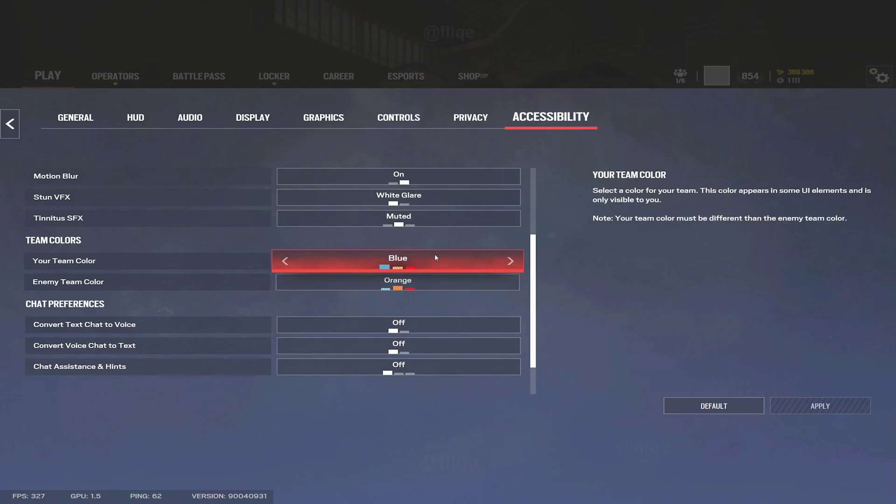
left_click(410, 269)
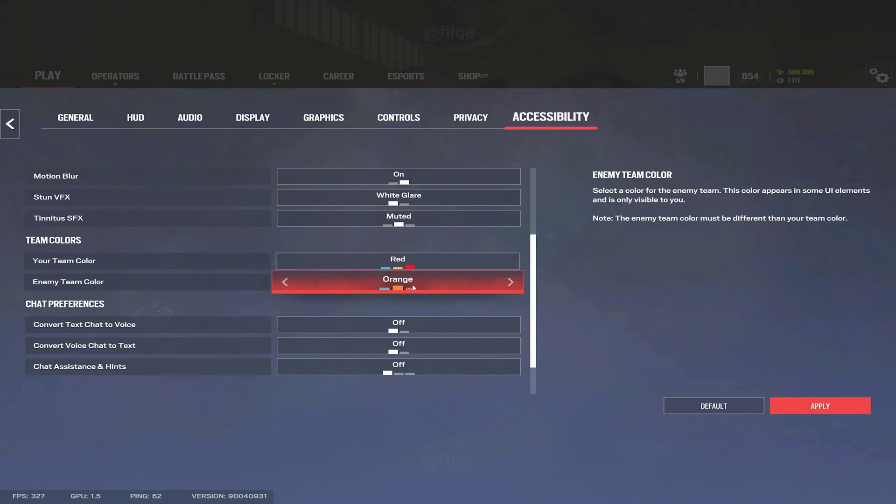
left_click(385, 289)
left_click(398, 289)
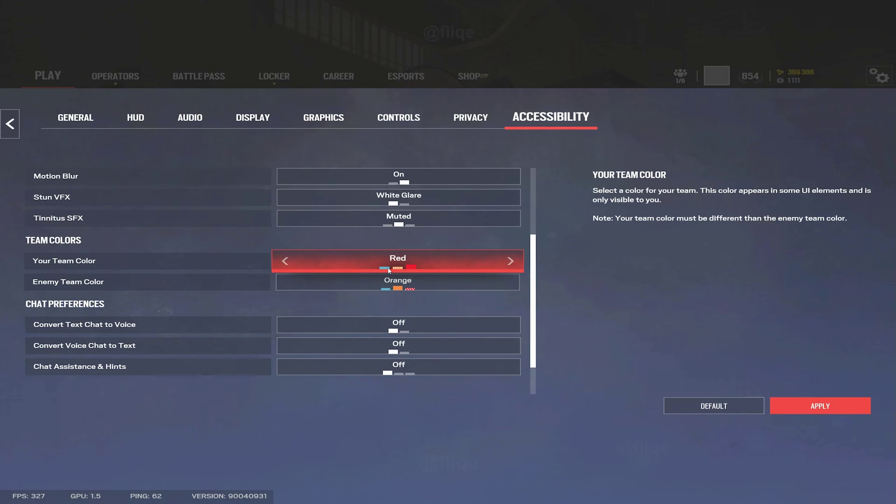
left_click(387, 268)
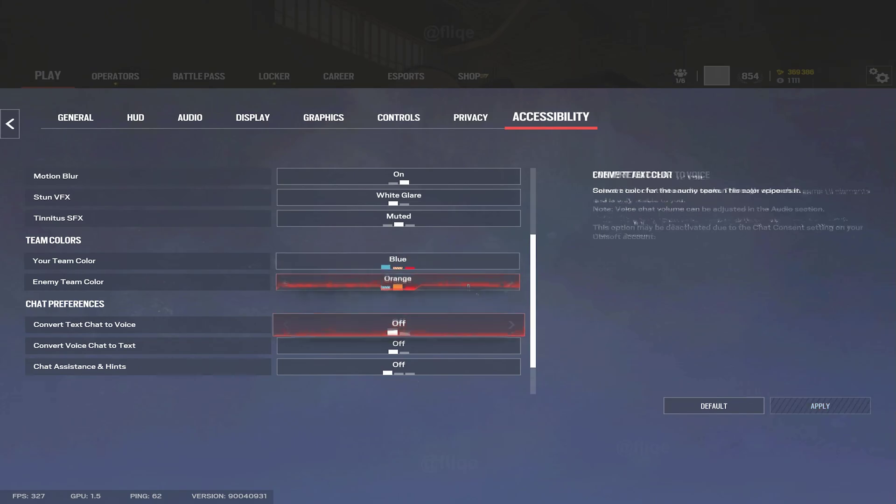
Look over the remaining chat preferences, including Chat Scale, and leave the game options
scroll(535, 284, "down", 1)
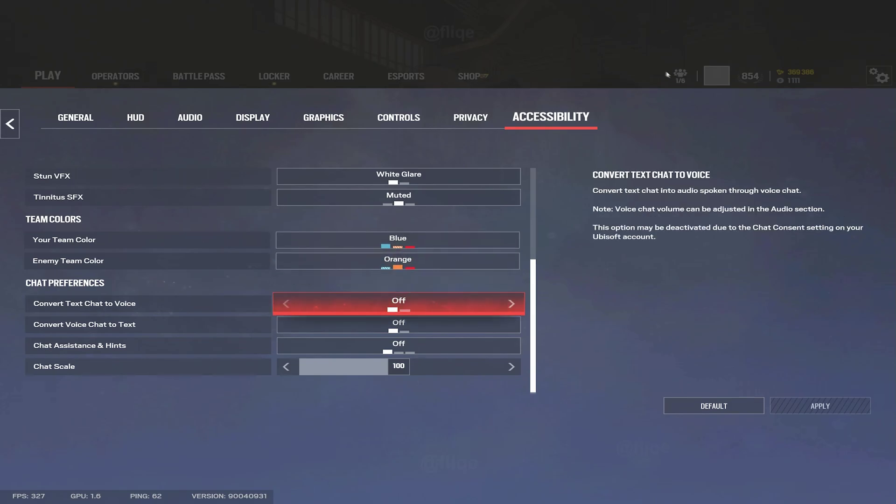
key("Escape")
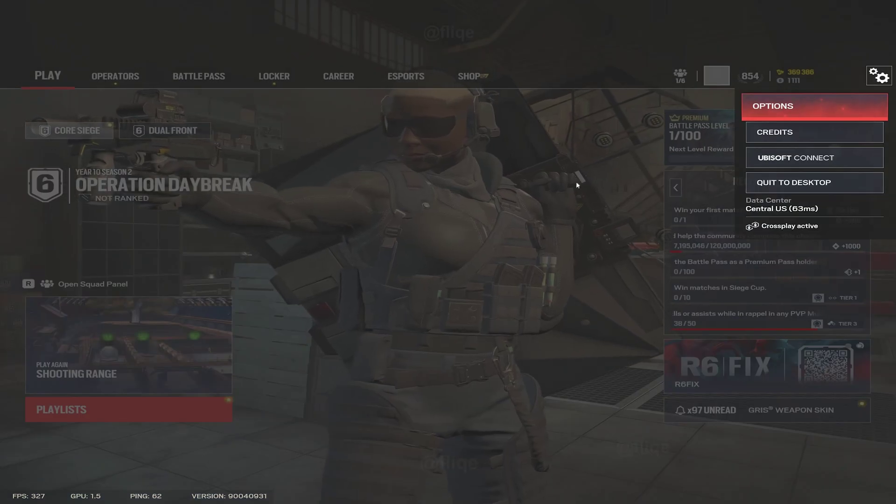
key("Escape")
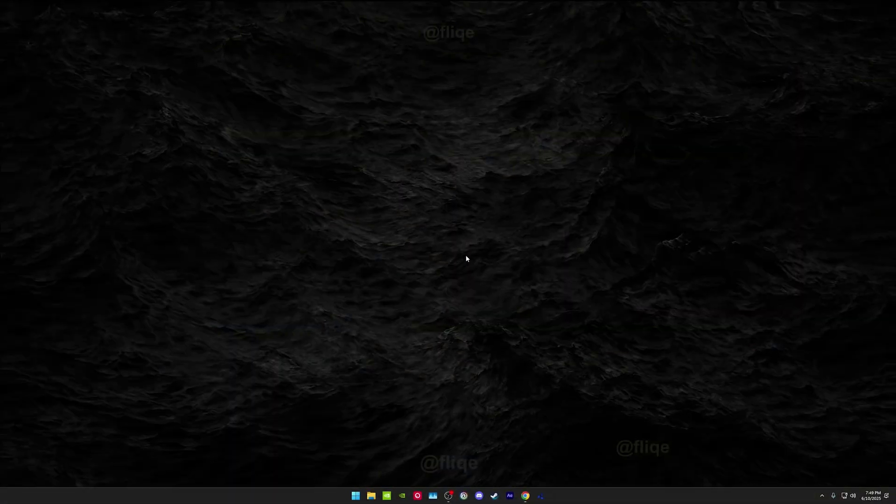
Search Windows for "power plan" and open the power plan choices for review
left_click(356, 496)
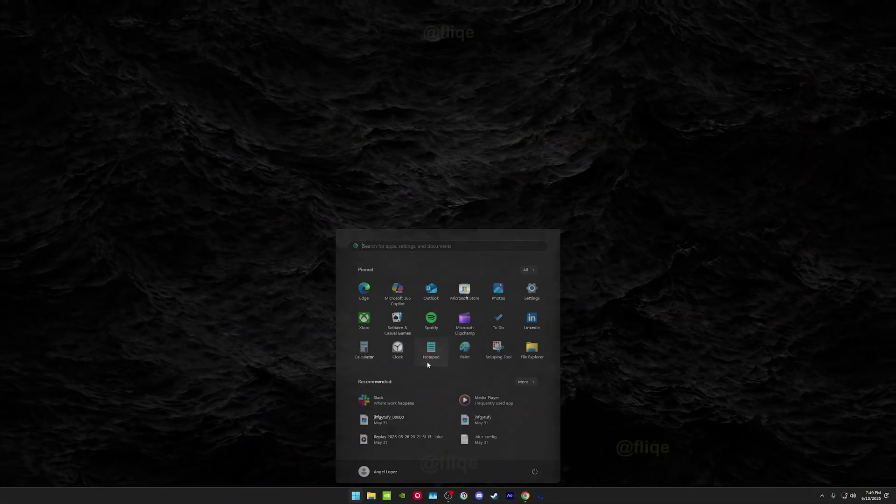
type("power ")
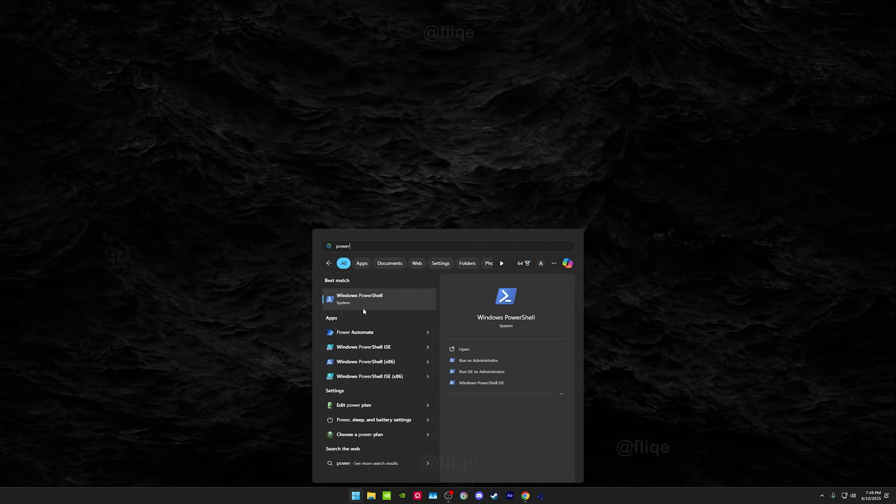
type("plan")
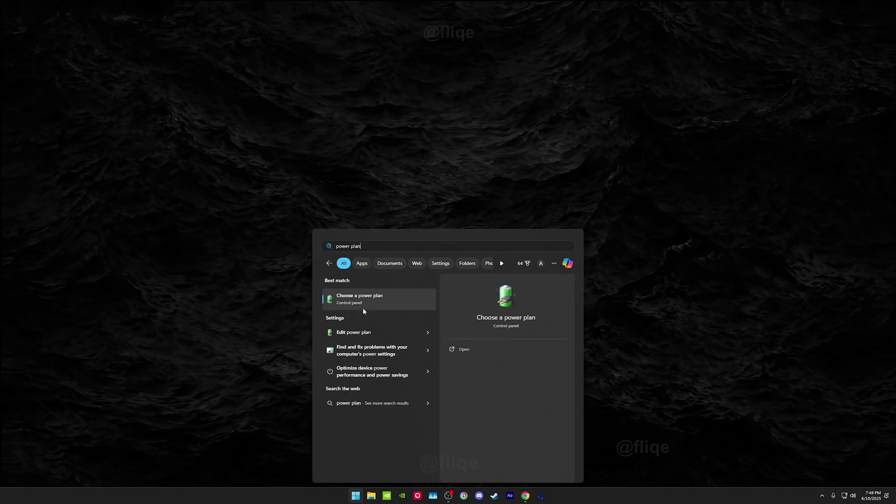
left_click(376, 298)
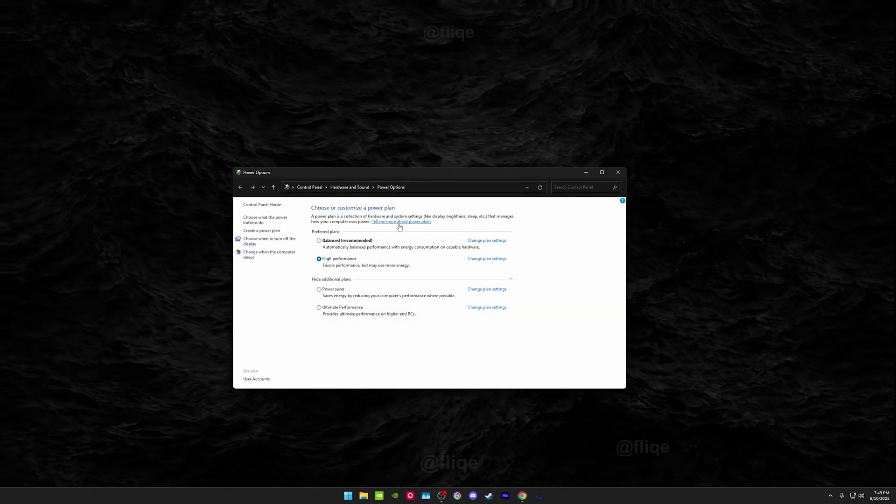
left_click_drag(398, 174, 408, 164)
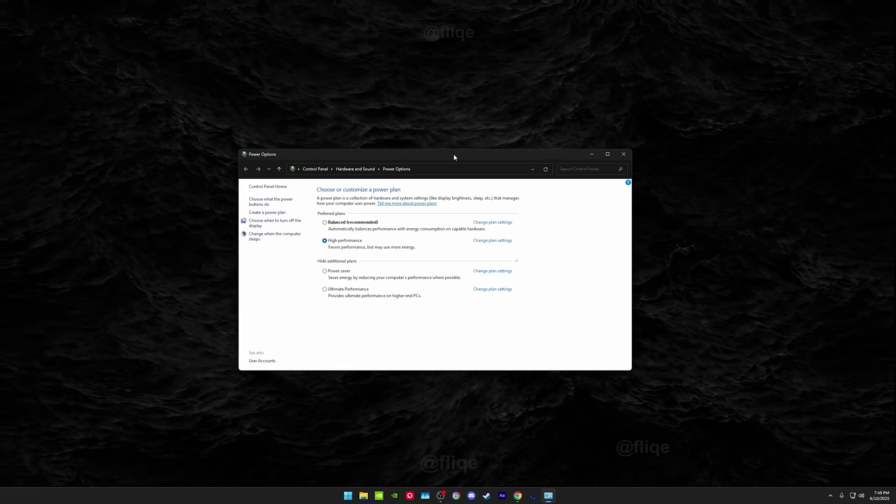
left_click_drag(452, 153, 415, 153)
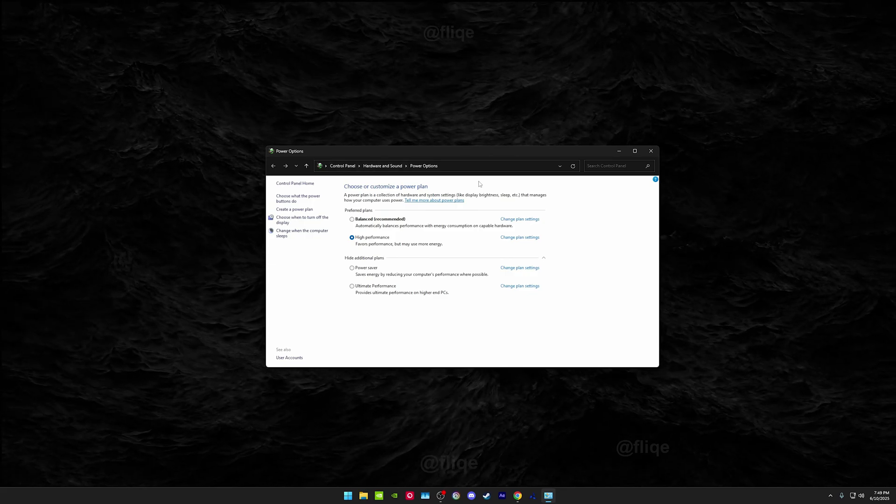
left_click_drag(471, 155, 458, 155)
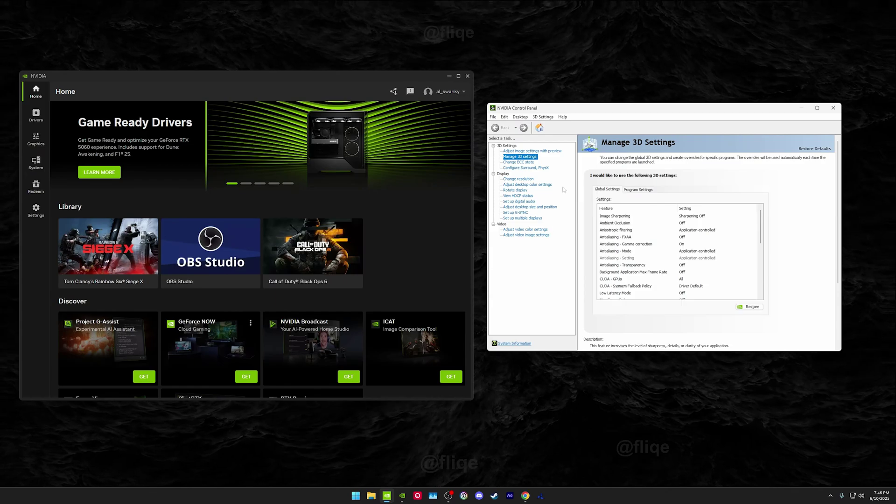
Review the Drivers, Graphics, System Displays and Performance pages in the NVIDIA app, and close the app
mouse_move(605, 218)
left_click(37, 116)
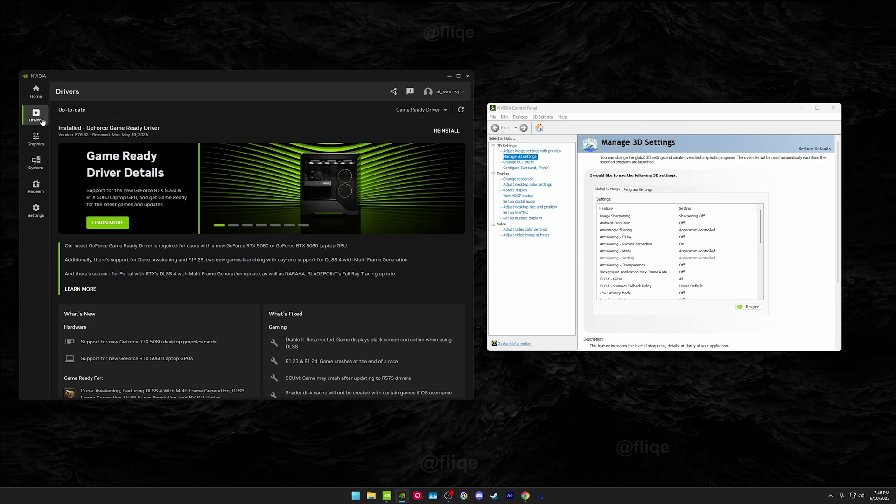
left_click(36, 139)
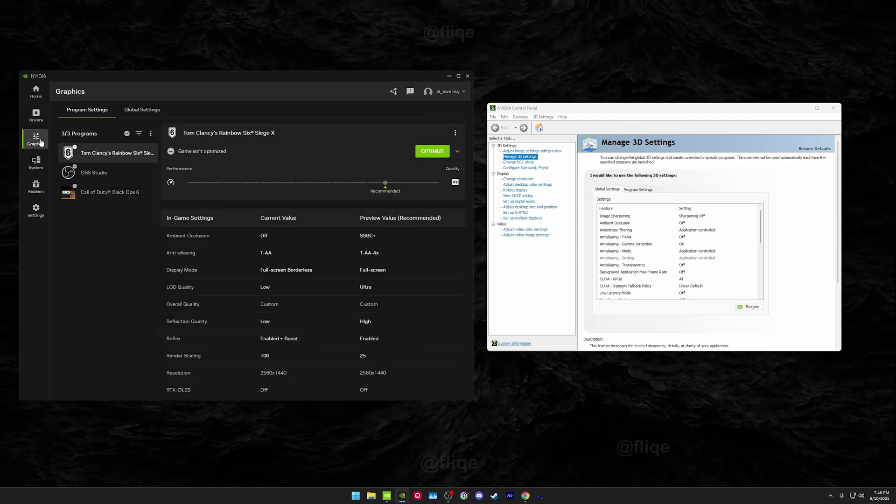
left_click(36, 165)
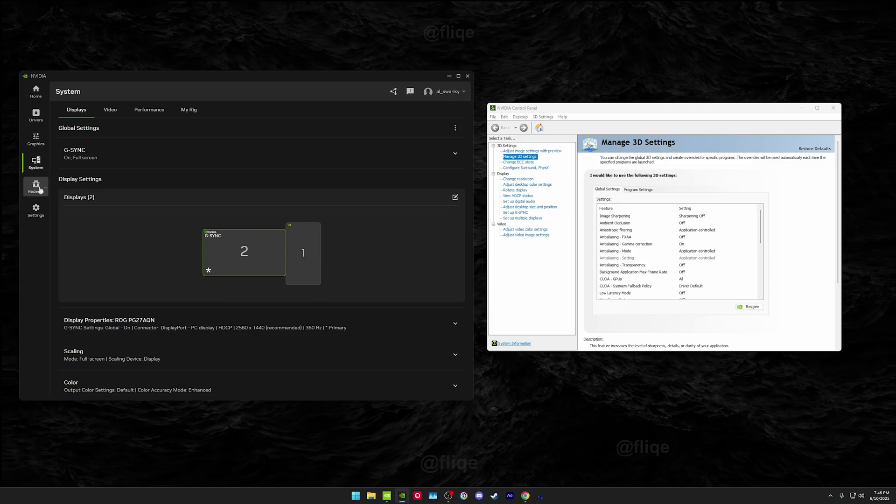
left_click(149, 114)
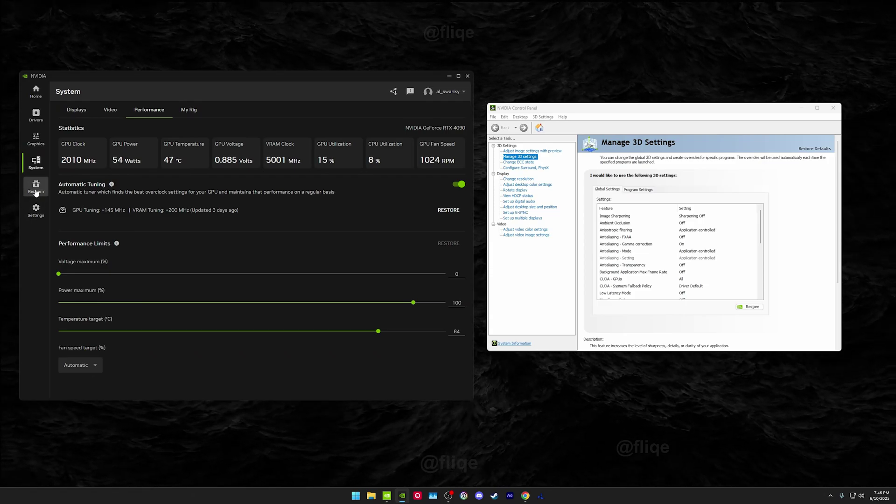
left_click(467, 76)
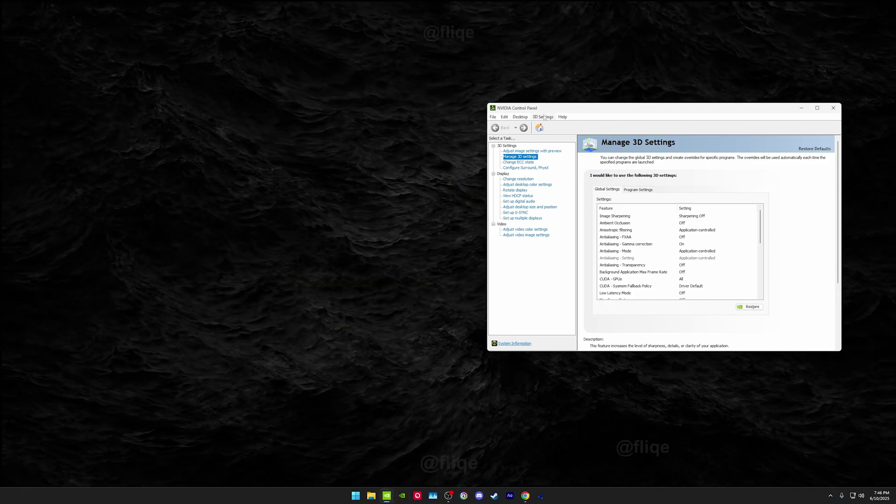
Examine the image preview, global 3D settings, ECC state and Surround/PhysX pages in NVIDIA Control Panel
left_click_drag(571, 111, 343, 116)
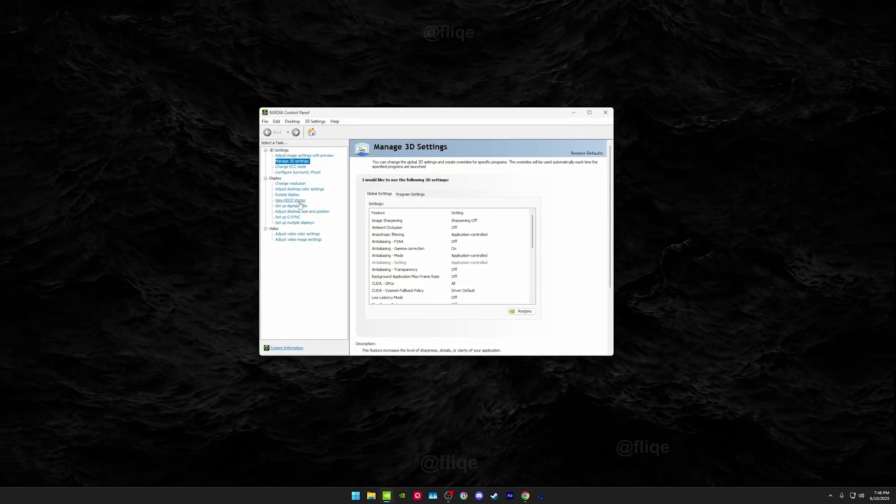
left_click(308, 156)
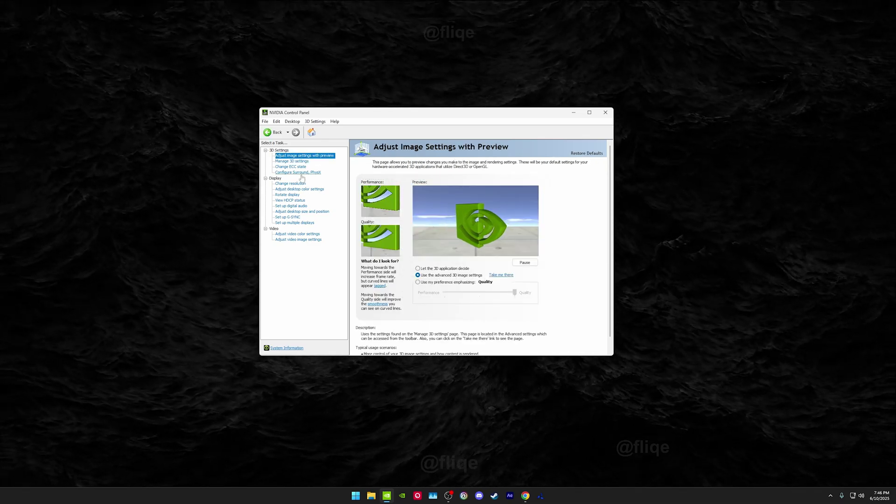
left_click(292, 161)
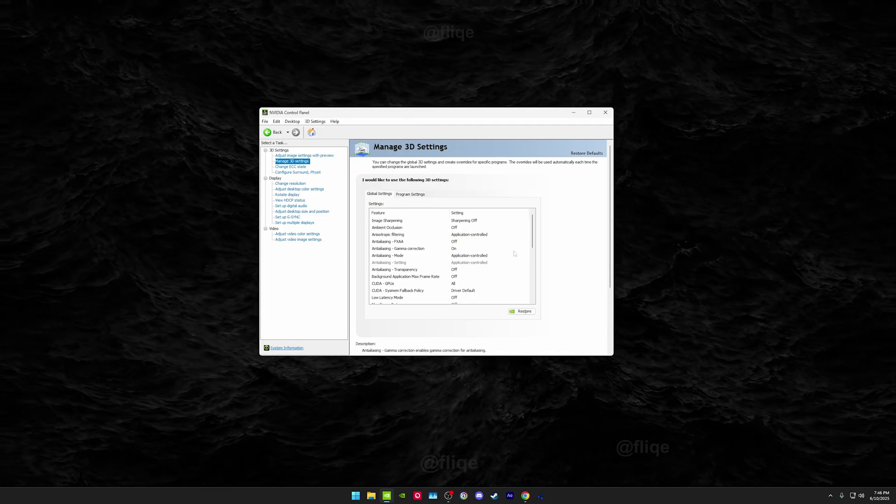
scroll(532, 239, "down", 1)
scroll(532, 239, "up", 1)
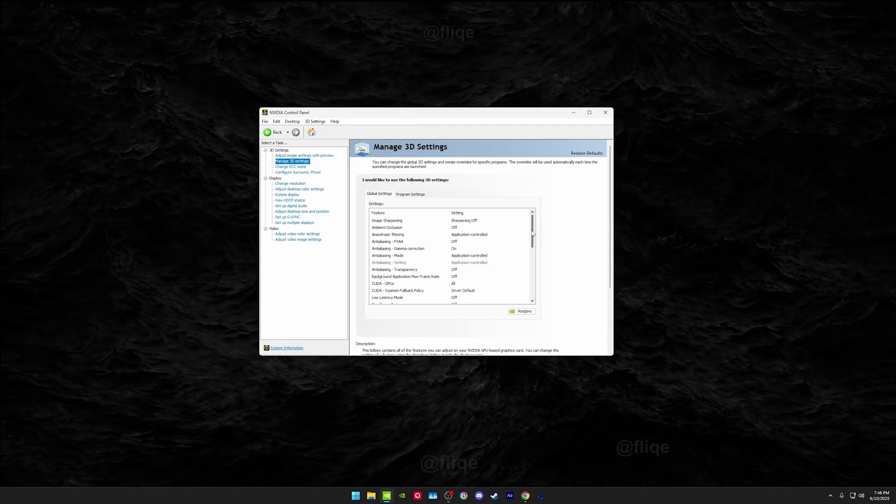
left_click_drag(532, 234, 535, 293)
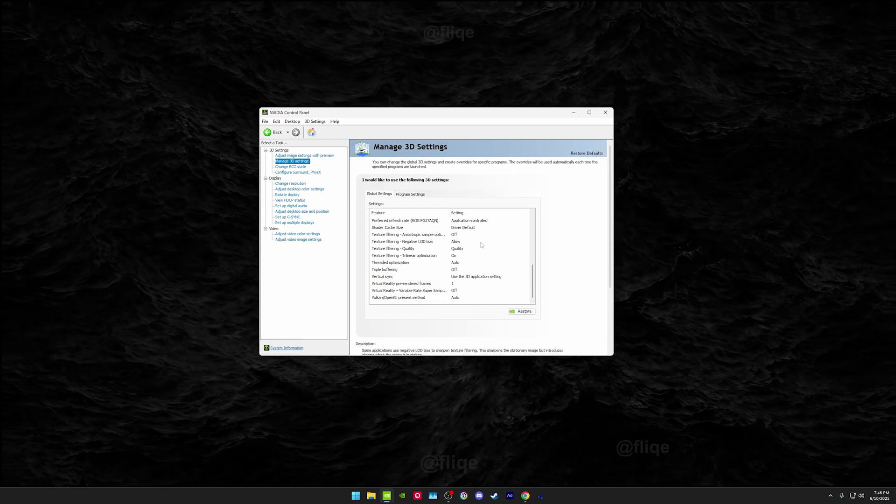
left_click(300, 167)
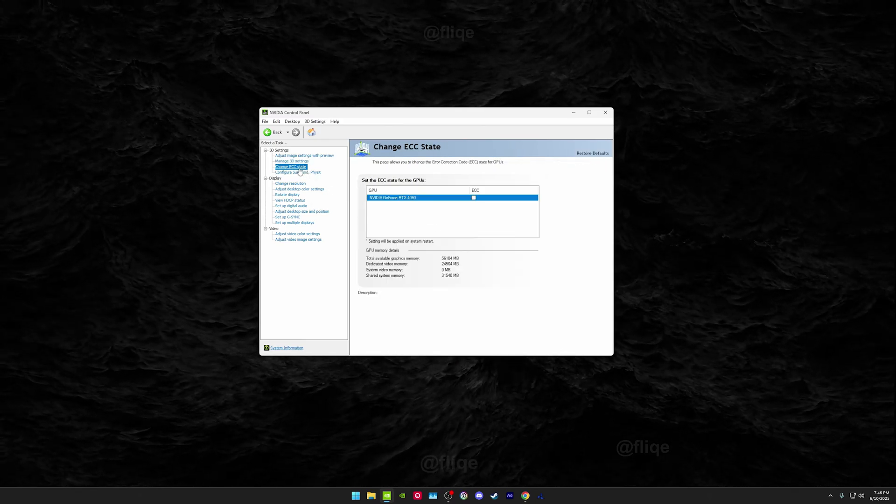
left_click(295, 173)
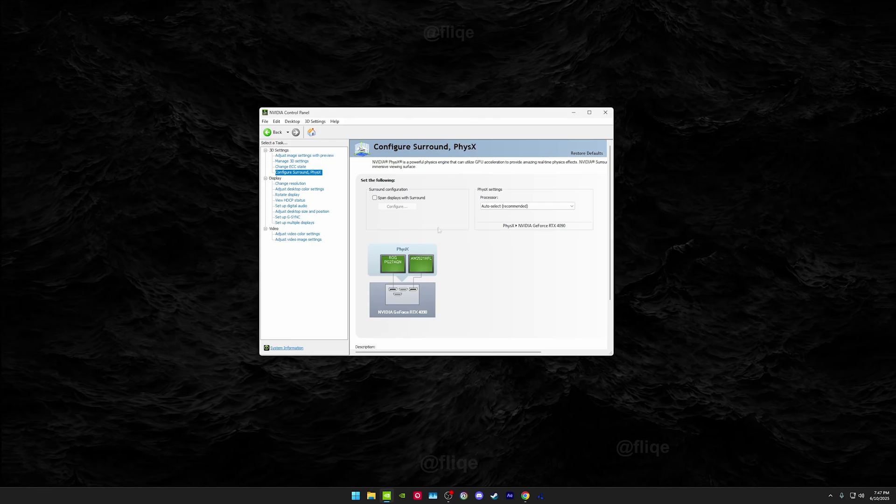
Open the display resolution settings in a slightly larger window and select the AW2521HFL display
left_click(299, 184)
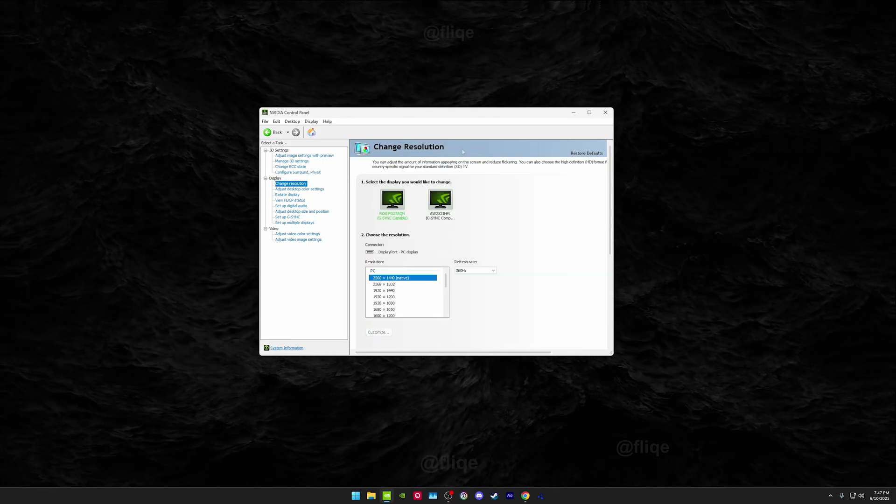
left_click_drag(470, 117, 454, 108)
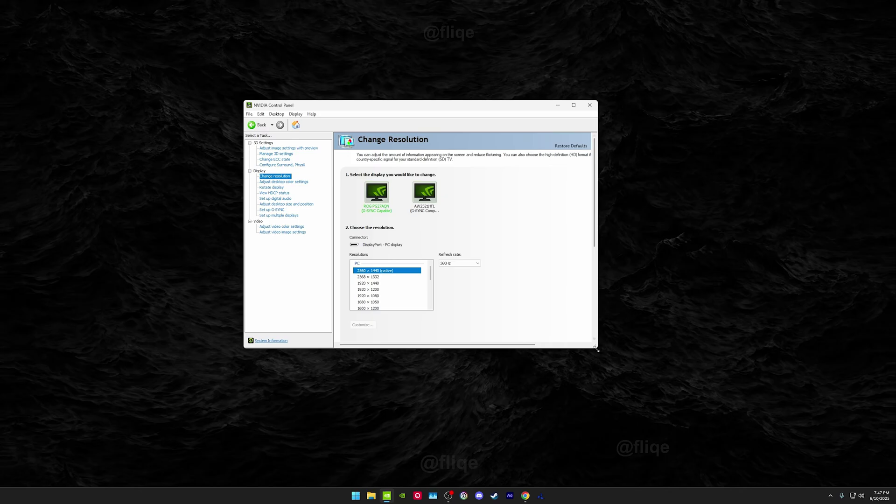
left_click_drag(597, 349, 614, 359)
left_click(424, 193)
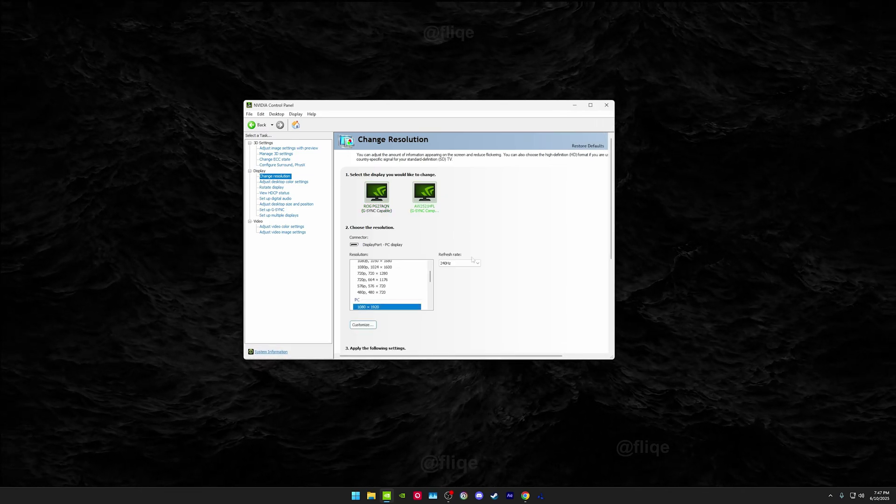
Try the 1080p, 1080 × 1920 (native) entry under Ultra HD, HD, SD with a 60Hz refresh rate
scroll(409, 287, "up", 2)
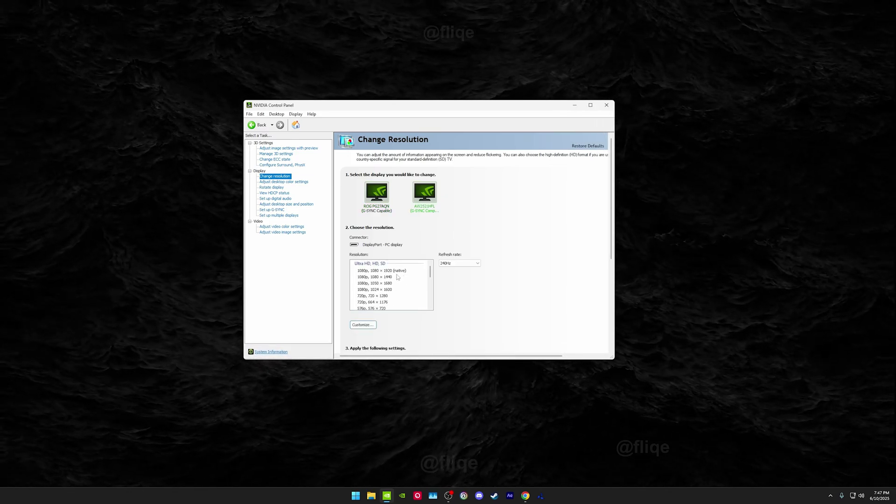
left_click(397, 271)
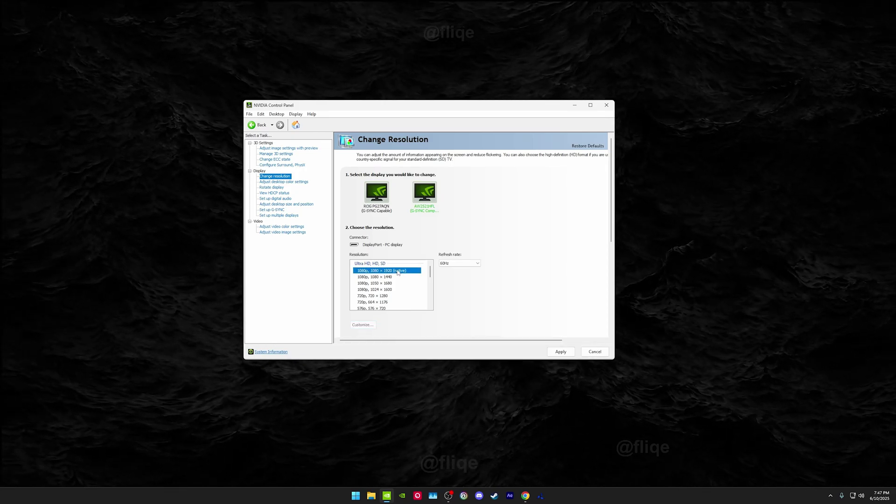
left_click(449, 264)
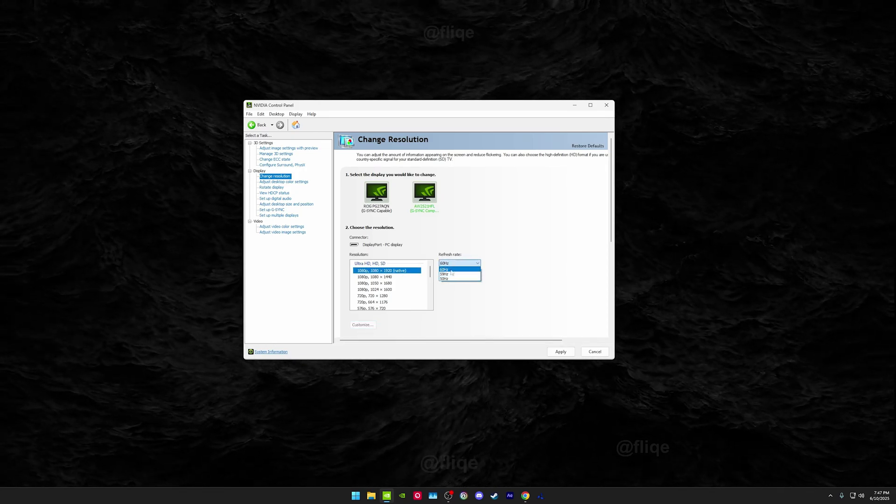
left_click(446, 269)
Choose the 1080 × 1920 resolution in the PC group and set its refresh rate to 240Hz
scroll(373, 289, "down", 3)
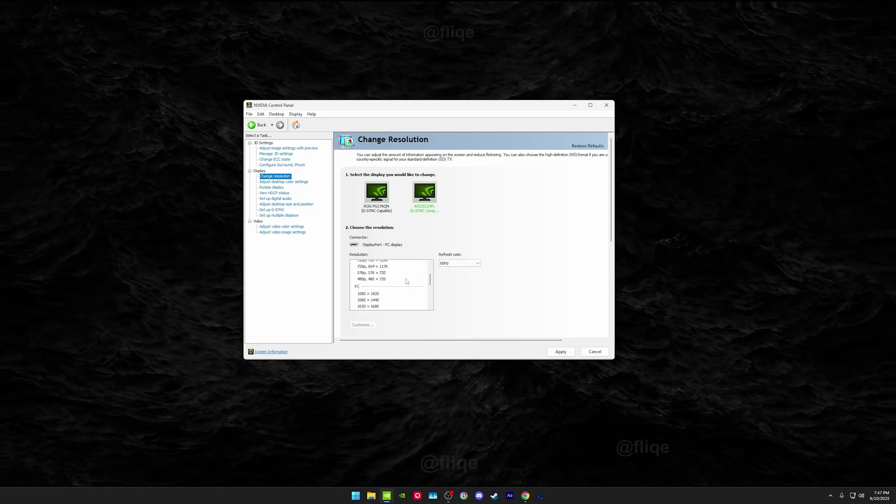
left_click(368, 294)
left_click(449, 264)
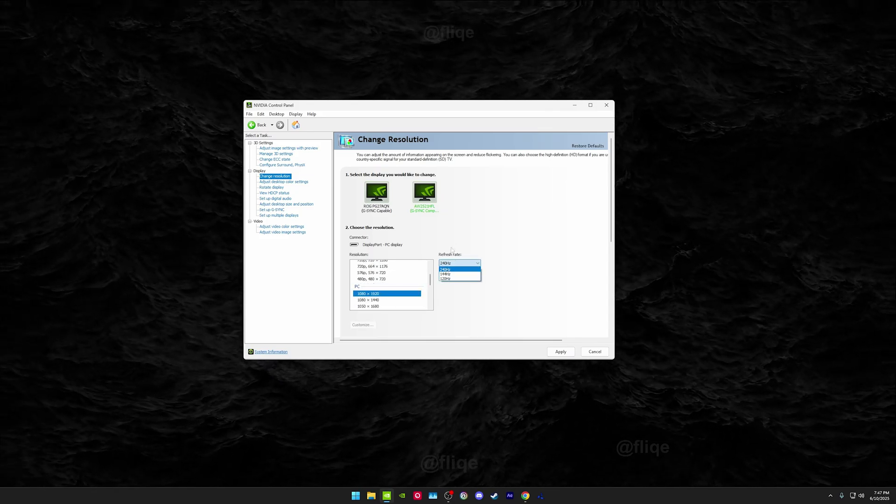
left_click(446, 269)
Select the ROG PG27AQN display, choose 360Hz as its refresh rate, and check the default color settings
left_click(390, 205)
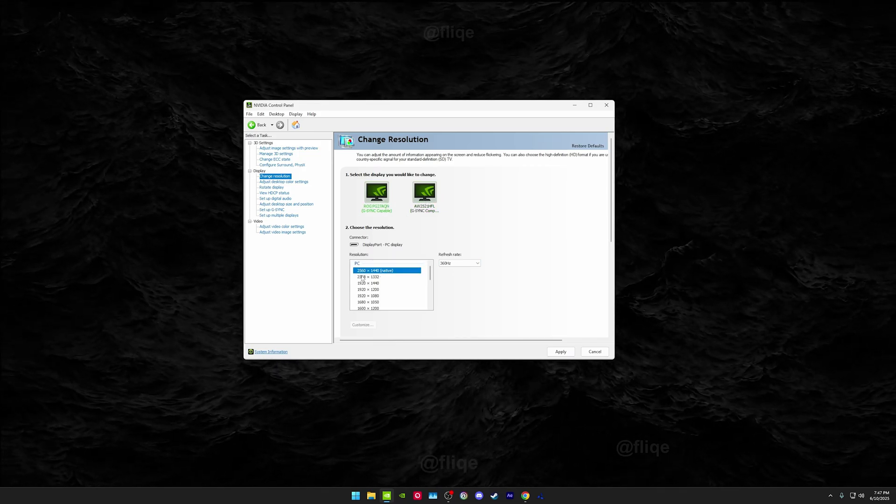
left_click(460, 263)
left_click(448, 269)
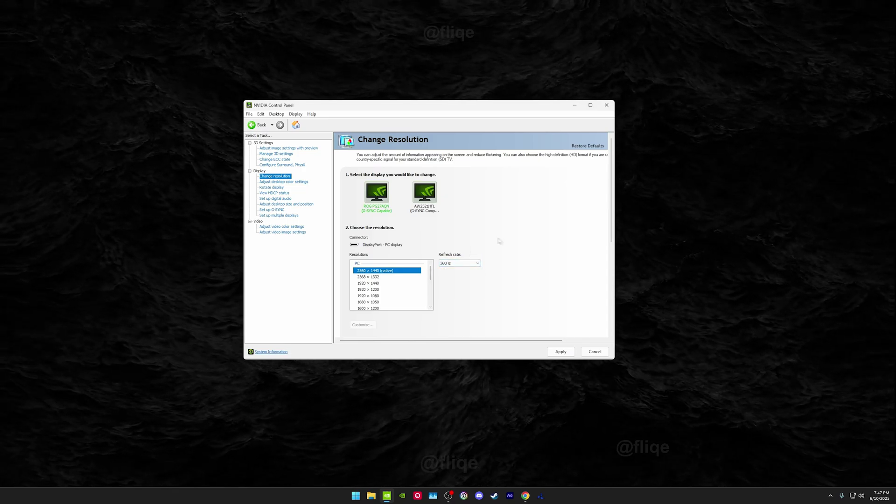
scroll(520, 248, "down", 1)
scroll(526, 252, "up", 1)
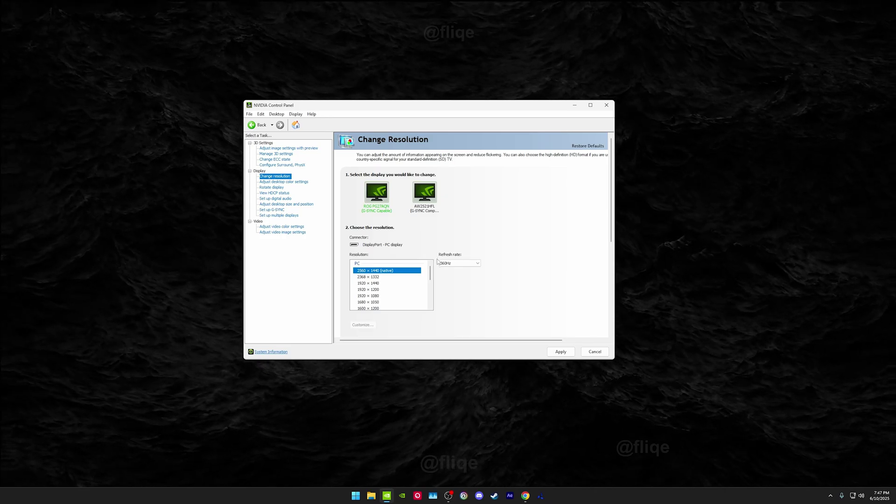
scroll(437, 262, "down", 5)
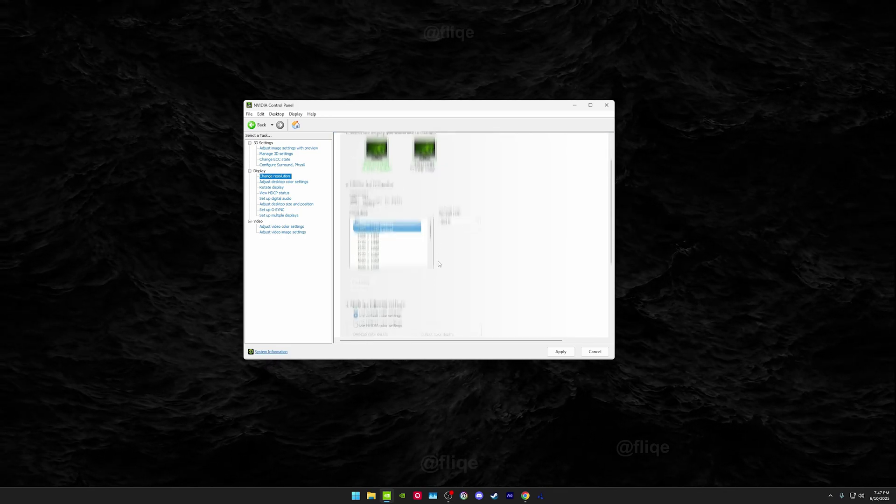
scroll(439, 252, "down", 2)
scroll(437, 269, "up", 6)
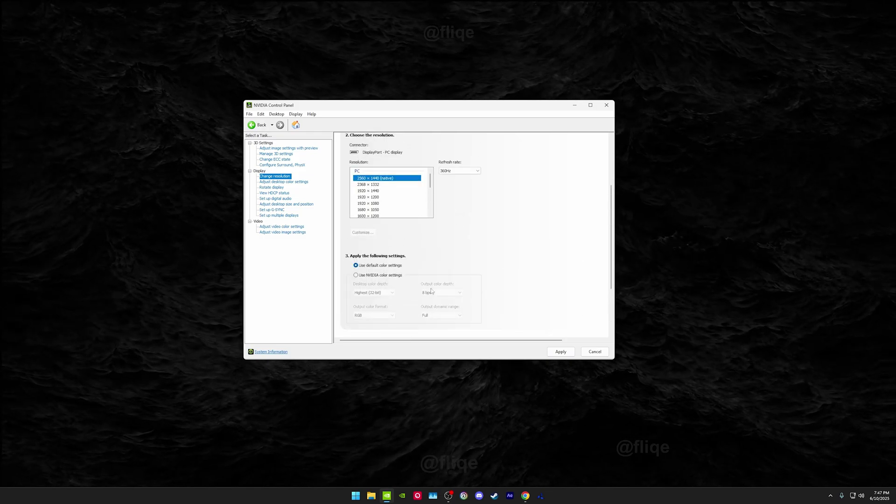
Set the ROG PG27AQN display's digital vibrance to 85%, apply it, and compare it with the other display's color settings
left_click(284, 181)
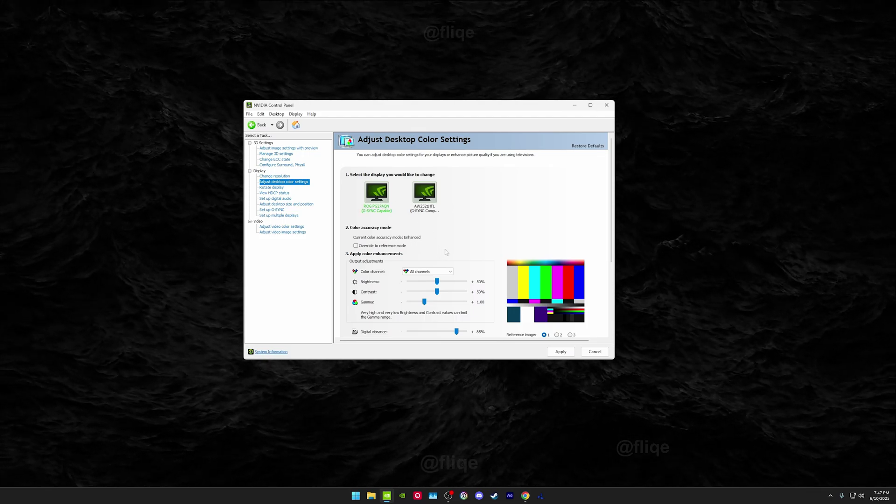
scroll(448, 261, "down", 2)
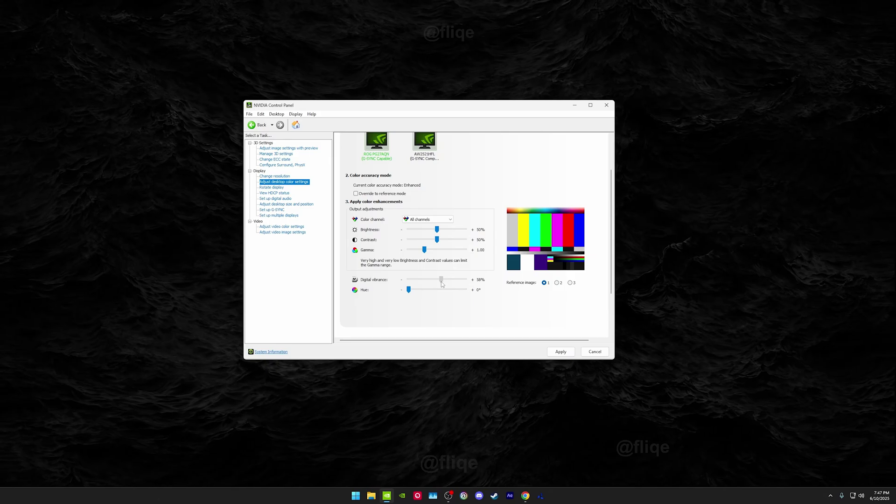
left_click_drag(441, 283, 454, 284)
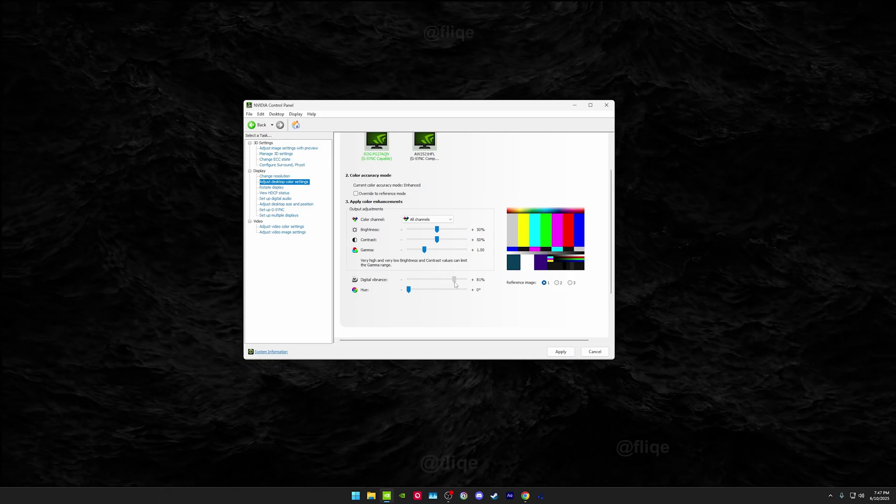
left_click(562, 351)
left_click(495, 213)
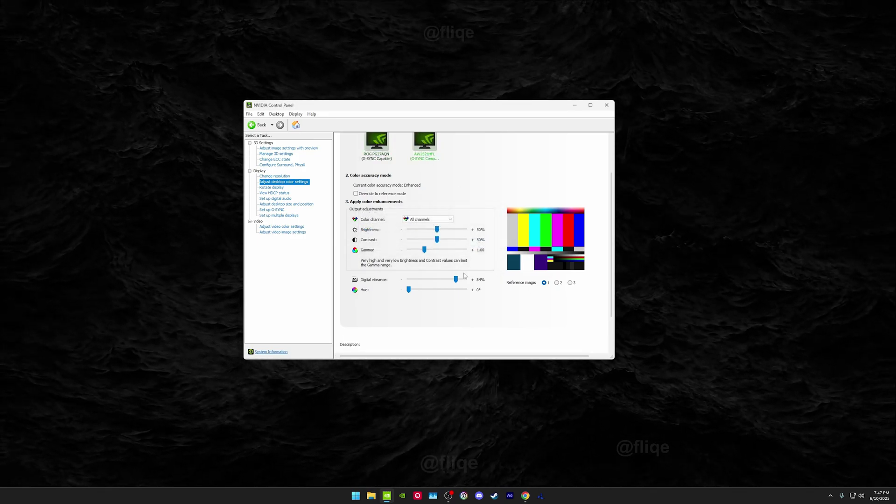
left_click(413, 152)
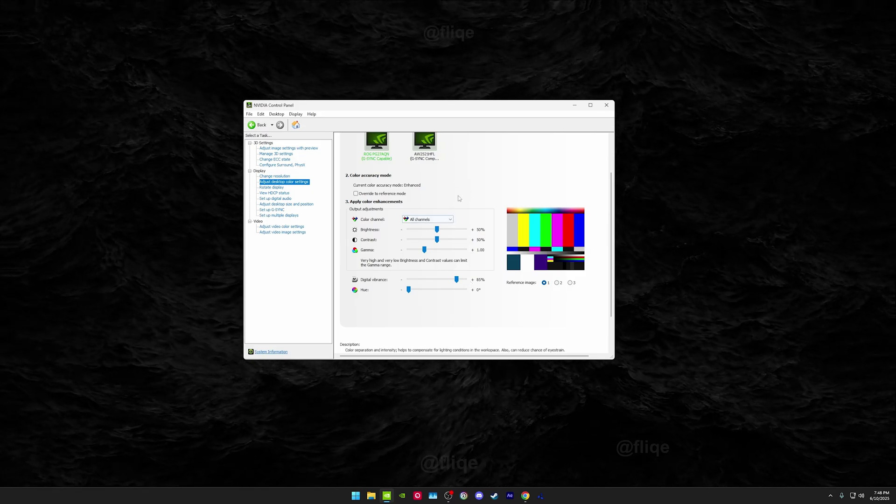
Enlarge the window and review the display rotation, digital audio, desktop size and position, G-SYNC and multiple displays pages
left_click_drag(488, 106, 477, 108)
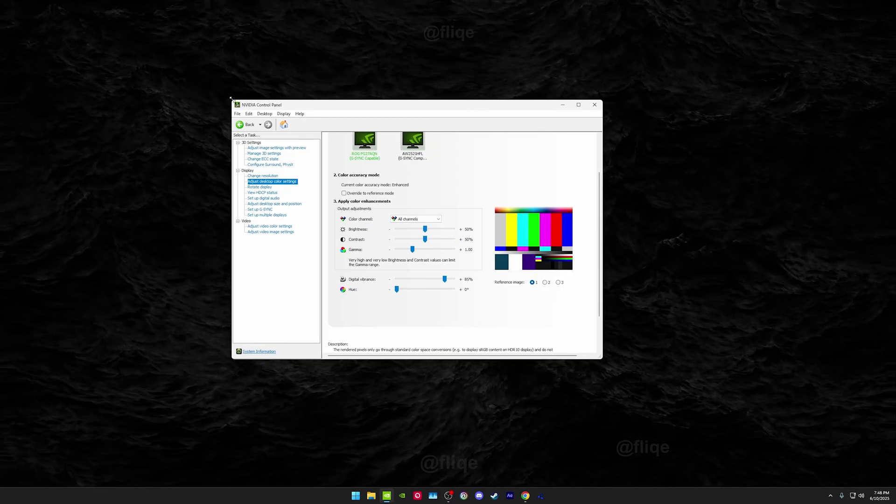
left_click_drag(231, 98, 206, 89)
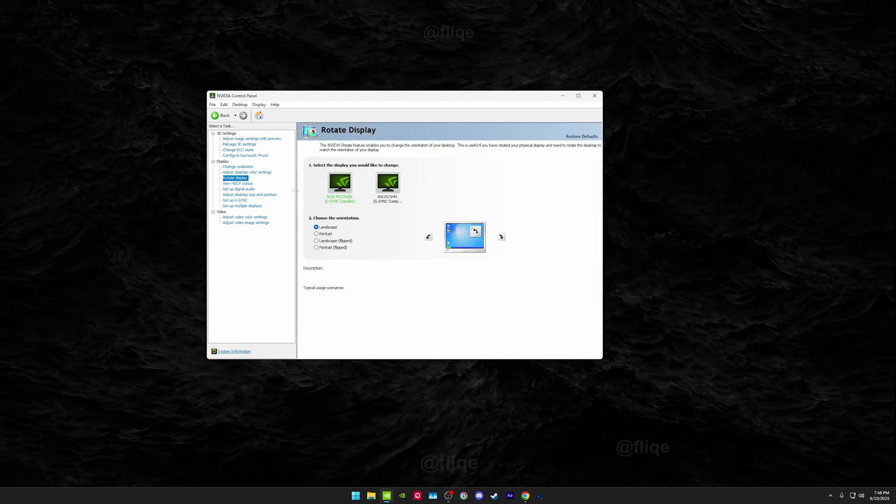
left_click(250, 189)
left_click(246, 195)
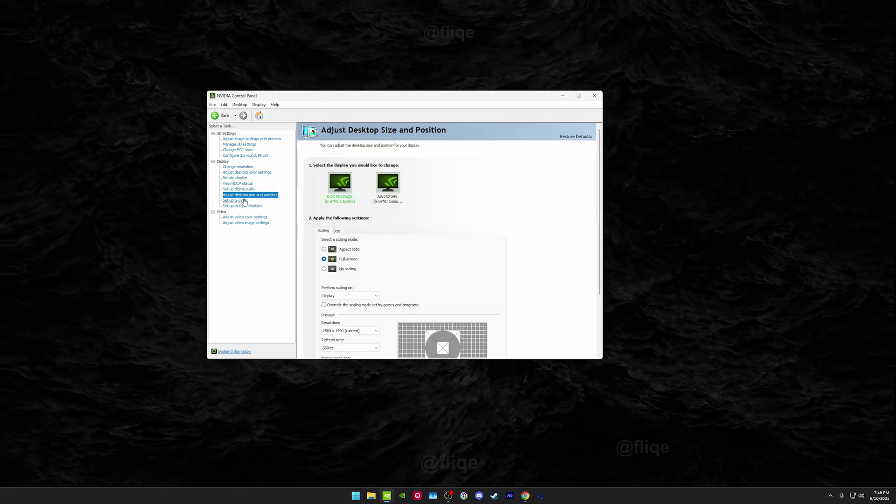
scroll(400, 243, "down", 3)
left_click(235, 200)
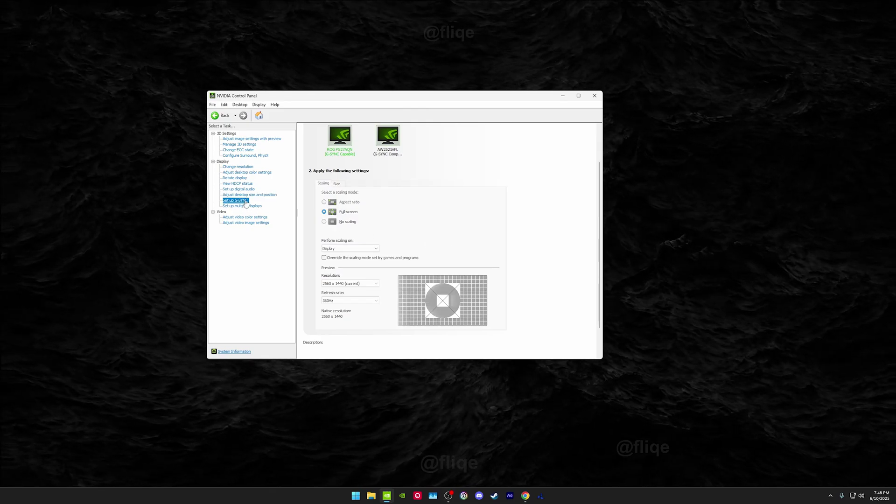
left_click(255, 209)
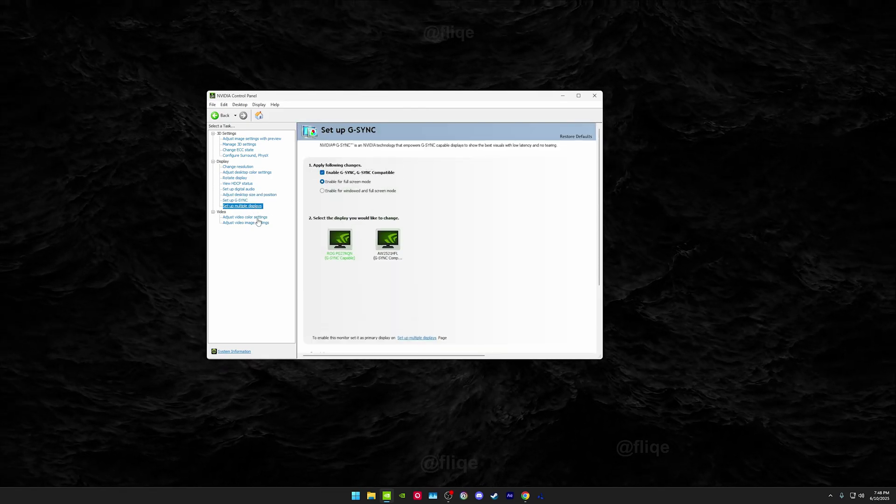
Review the video color settings and the video image settings, including edge enhancement, noise reduction and RTX video enhancement
left_click(259, 218)
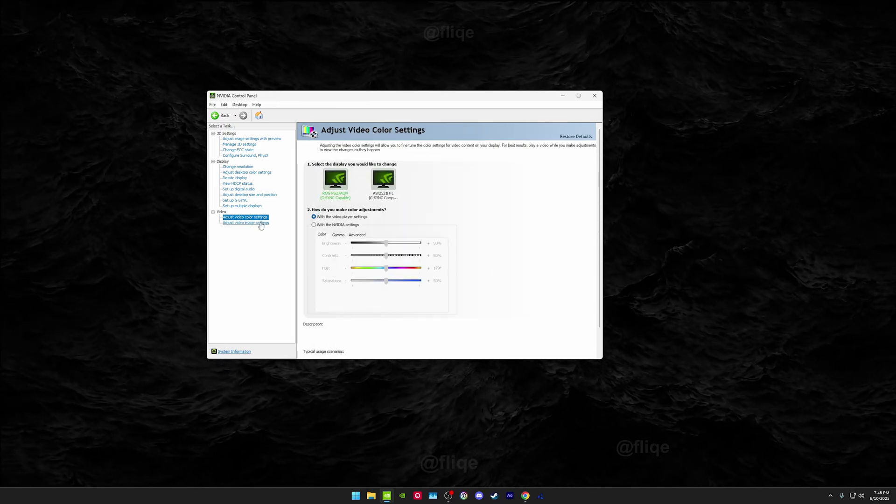
left_click(262, 223)
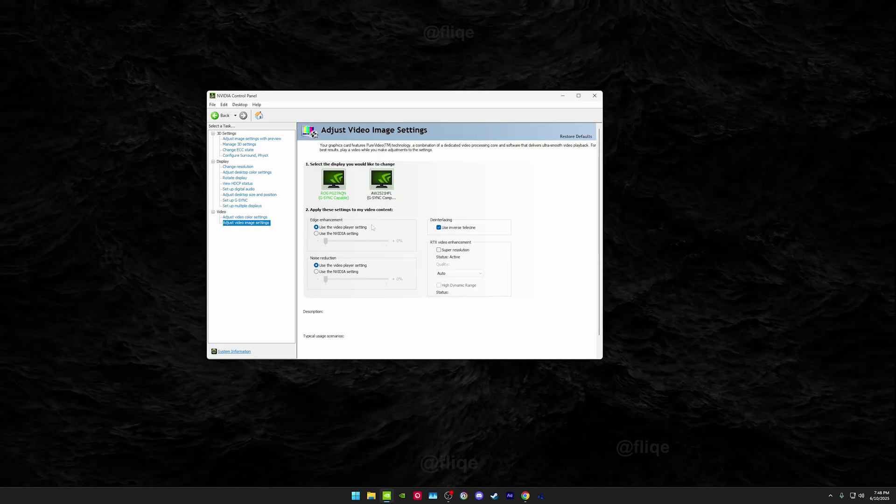
scroll(536, 233, "down", 2)
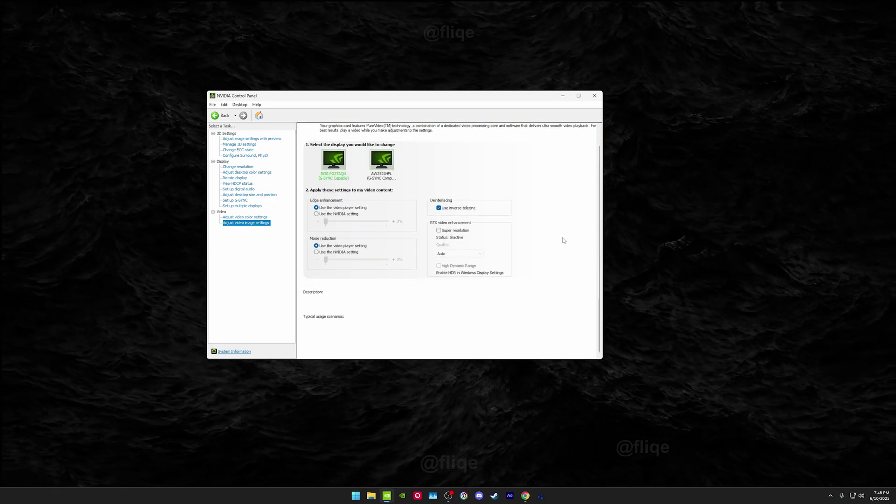
scroll(564, 246, "up", 2)
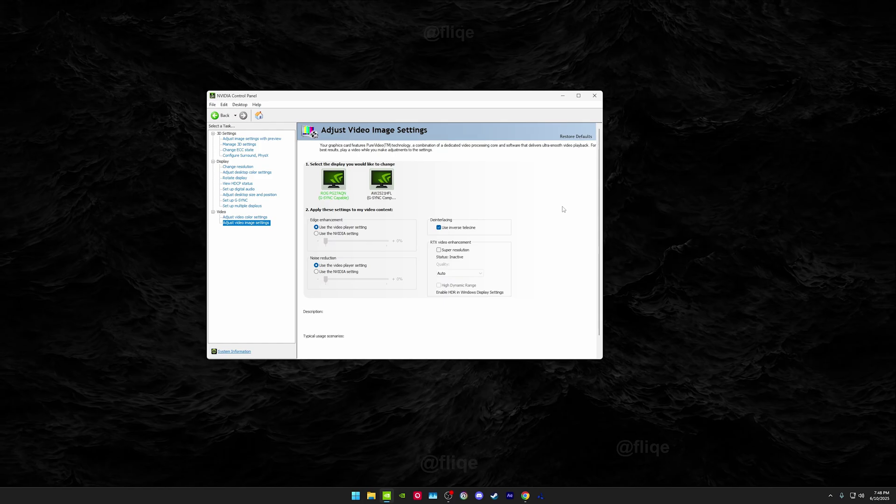
left_click_drag(535, 96, 528, 97)
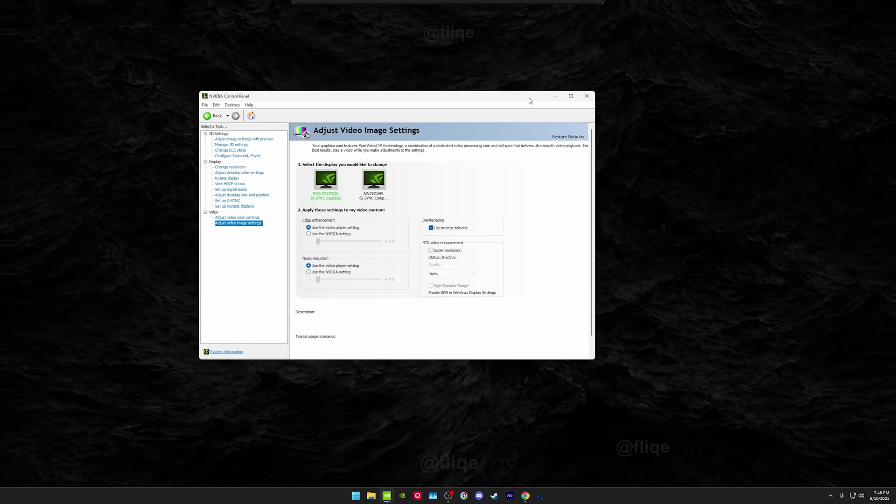